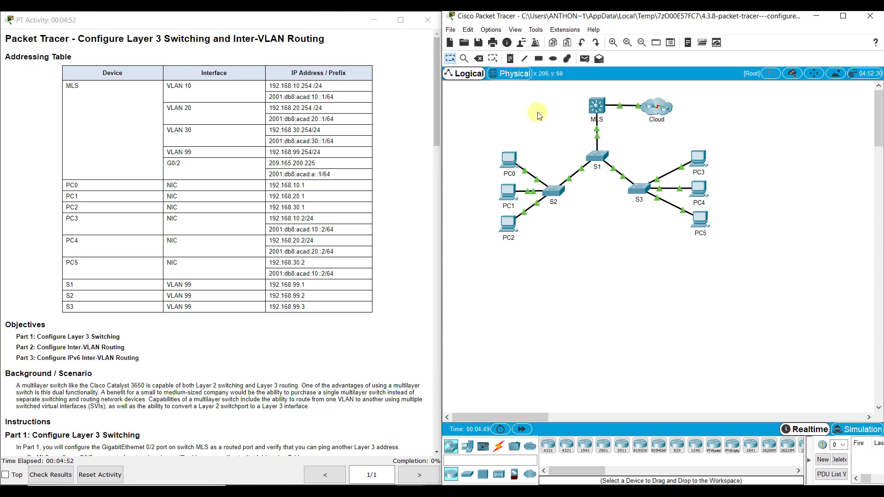
# Step: Move the MLS switch left in the topology and highlight 'no switchport' in the instructions
pyautogui.scroll(-4, 183, 293)
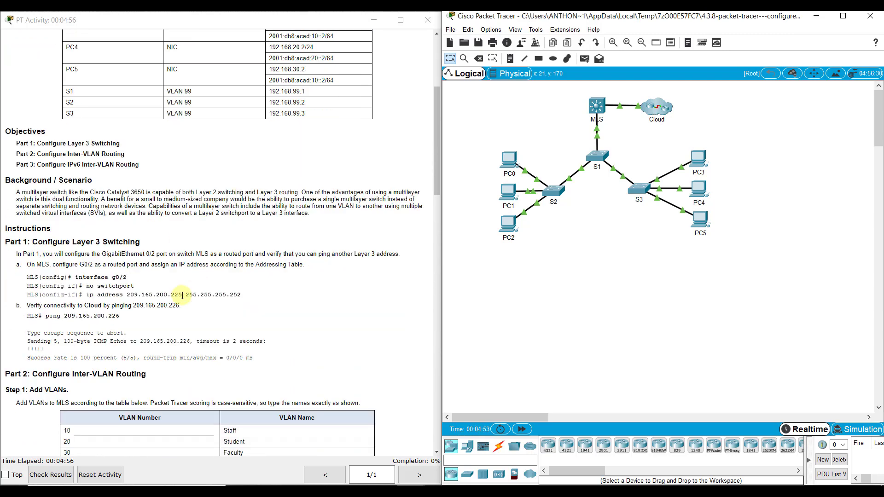
pyautogui.moveTo(598, 106); pyautogui.dragTo(549, 107)
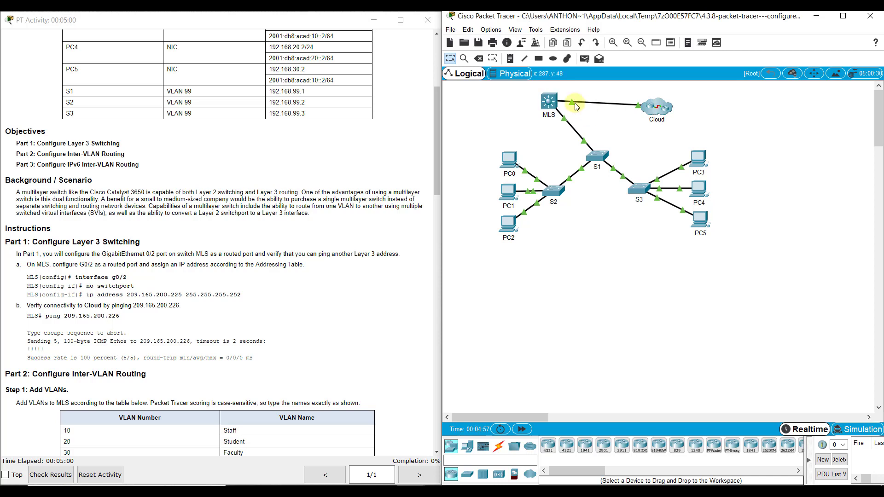
pyautogui.moveTo(575, 107)
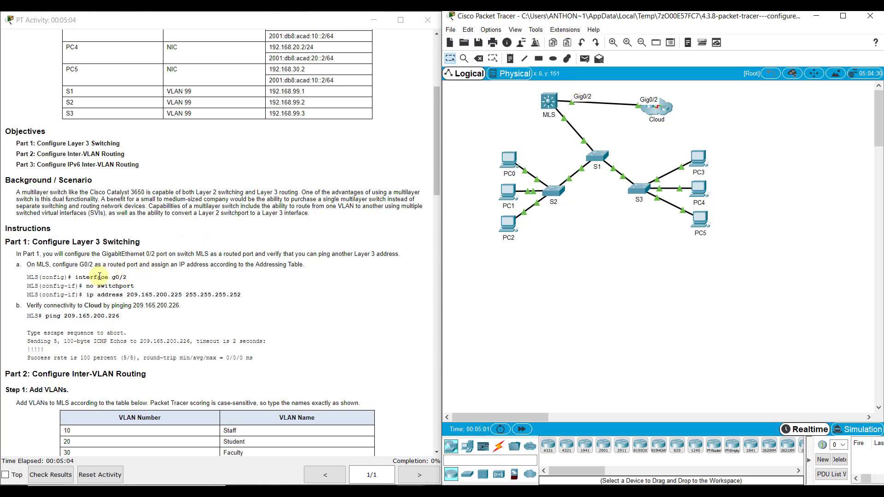
pyautogui.moveTo(87, 286); pyautogui.dragTo(136, 290)
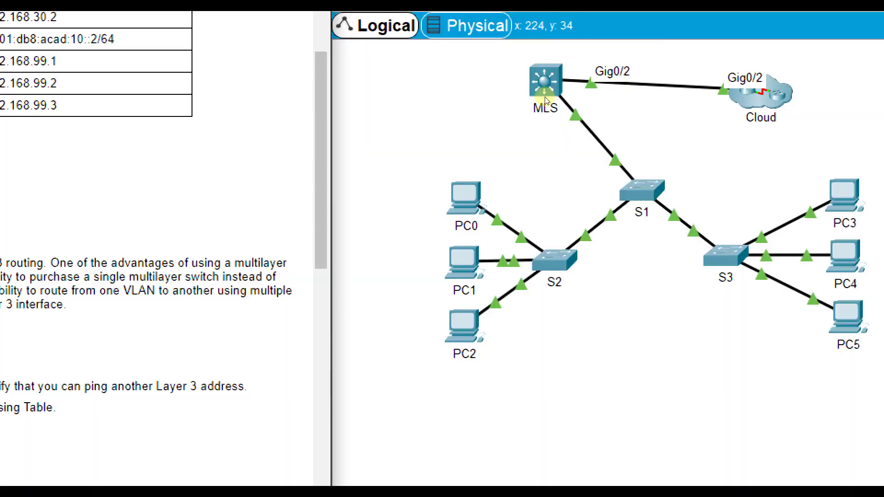
# Step: On the MLS CLI, enter privileged and global configuration mode, then interface G0/2
pyautogui.click(549, 100)
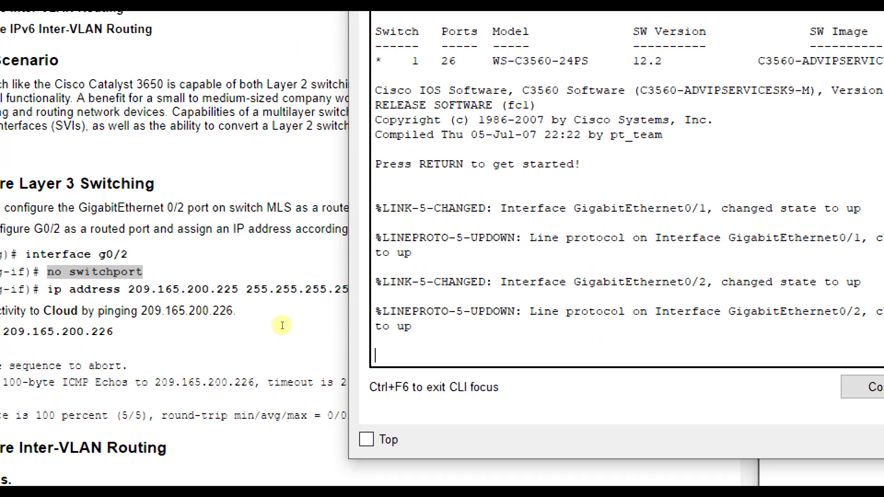
pyautogui.press('Return')
pyautogui.write('en')
pyautogui.press('Return')
pyautogui.write('config t')
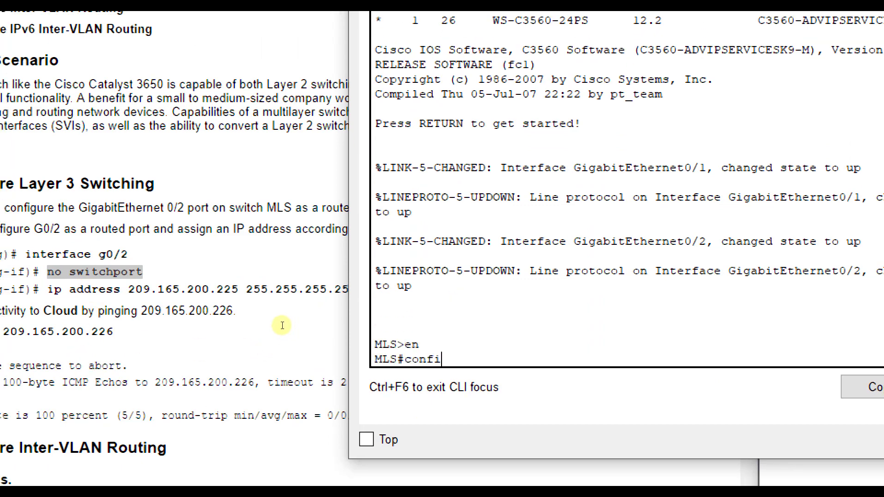
pyautogui.press('Return')
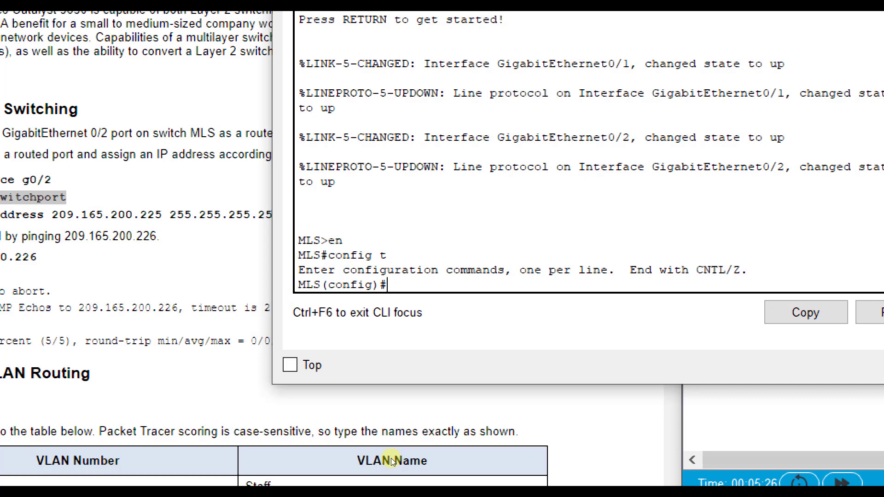
pyautogui.press('Return')
pyautogui.press('Return')
pyautogui.press('Return')
pyautogui.press('Return')
pyautogui.press('Return')
pyautogui.press('Return')
pyautogui.press('Return')
pyautogui.press('Return')
pyautogui.press('Return')
pyautogui.press('Return')
pyautogui.press('Return')
pyautogui.press('Return')
pyautogui.press('Return')
pyautogui.press('Return')
pyautogui.press('Return')
pyautogui.press('Return')
pyautogui.press('Return')
pyautogui.press('Return')
pyautogui.press('Return')
pyautogui.write('int g0/2')
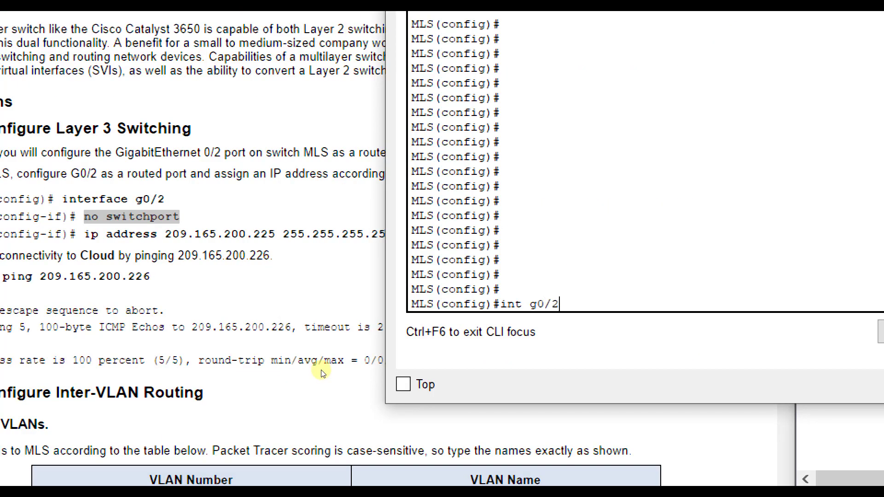
pyautogui.press('Return')
# Step: Make G0/2 a routed port with address 209.165.200.225 255.255.255.252
pyautogui.write('no switchport')
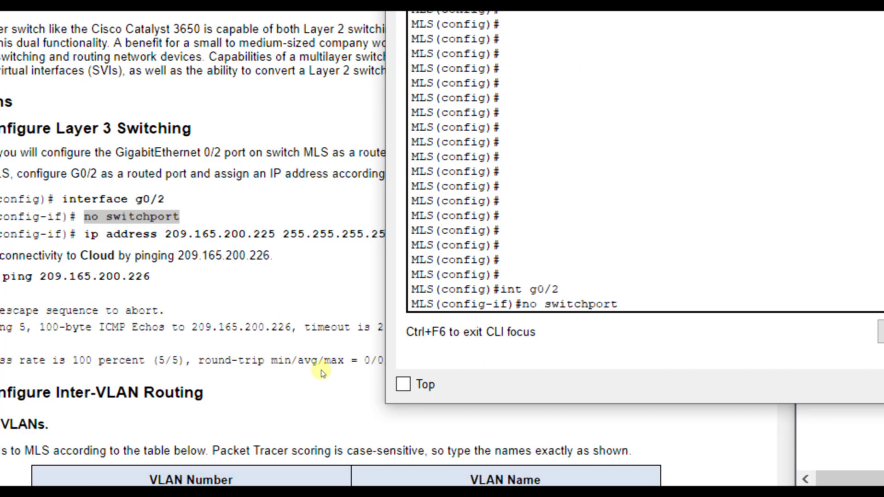
pyautogui.press('Return')
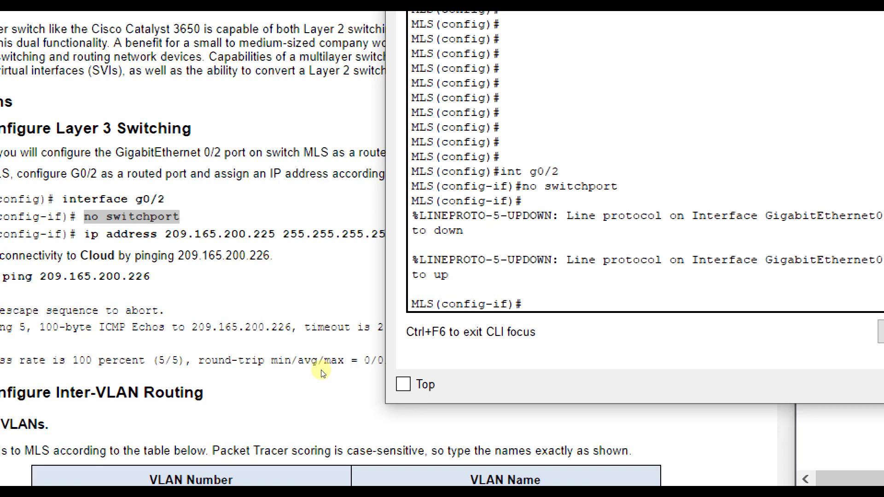
pyautogui.write('ip add 209.165.200')
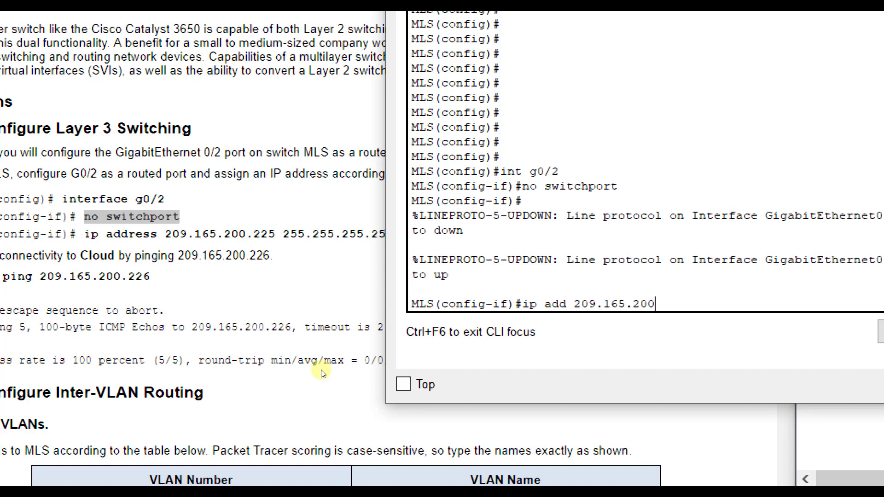
pyautogui.write('.255')
pyautogui.press('BackSpace')
pyautogui.press('BackSpace')
pyautogui.write('25 255.255.255')
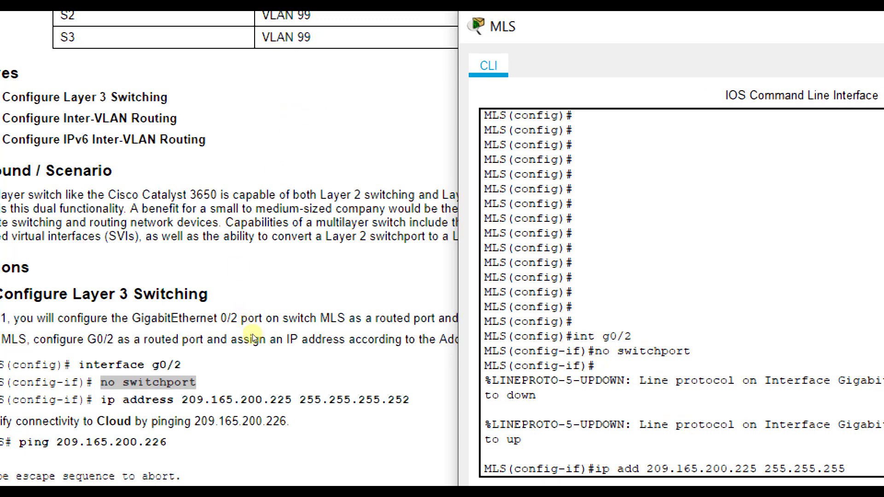
pyautogui.write('.252')
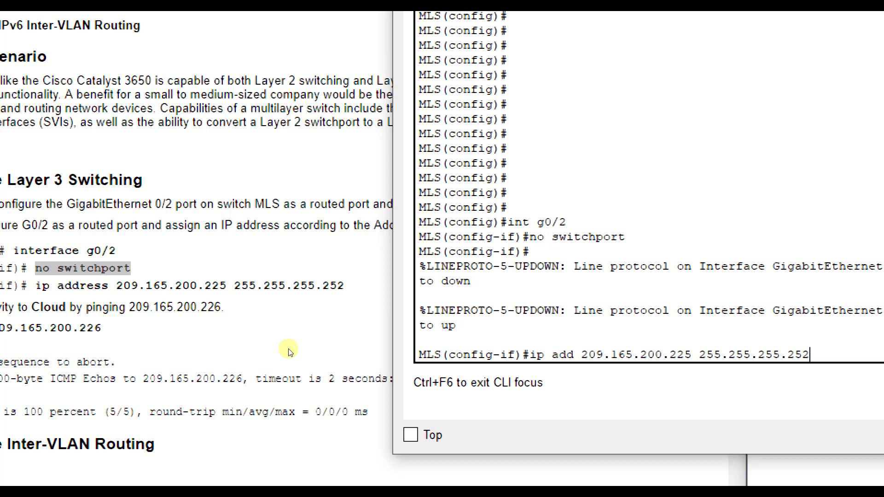
pyautogui.press('Return')
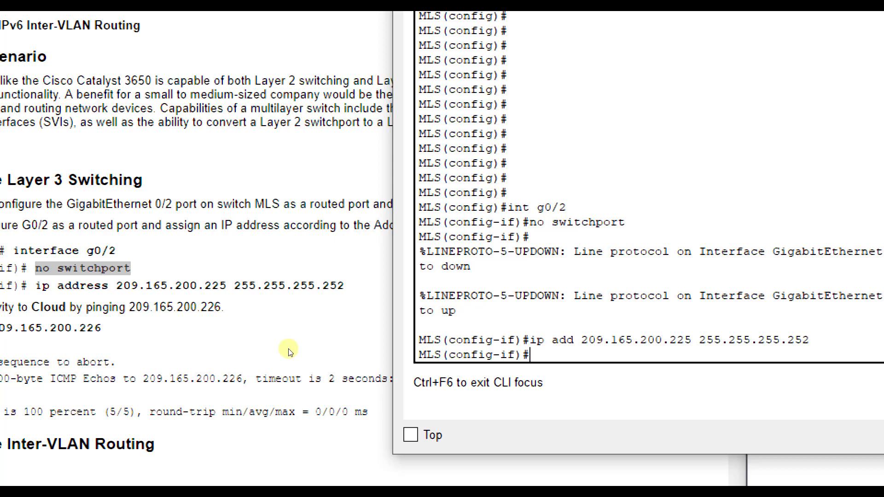
pyautogui.write('exit')
pyautogui.press('Return')
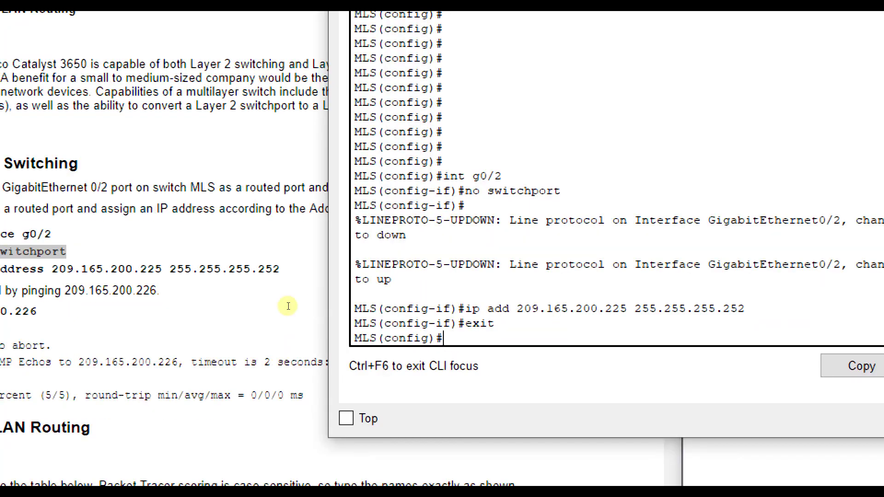
# Step: Create VLAN 10 named Staff on the MLS
pyautogui.click(240, 334)
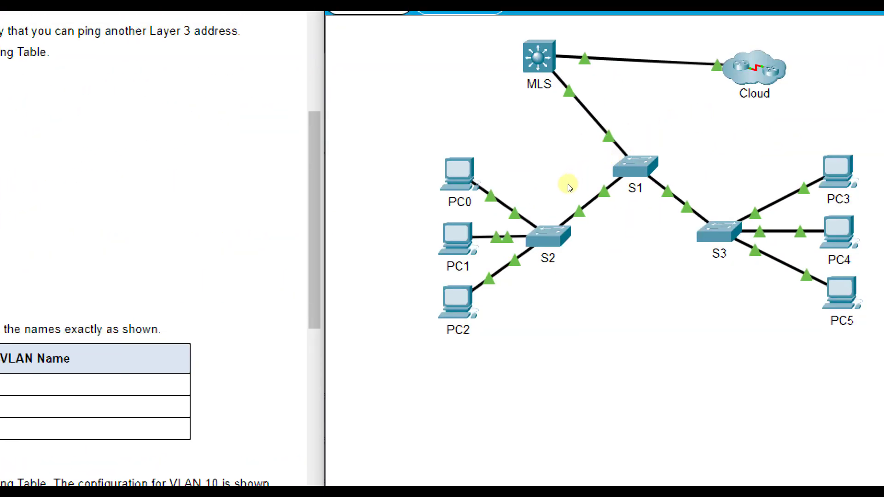
pyautogui.click(548, 92)
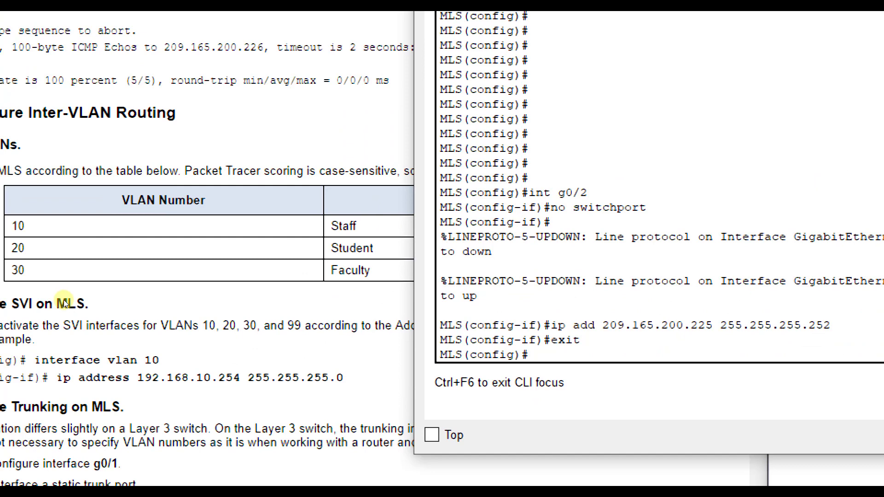
pyautogui.write('vlan 10')
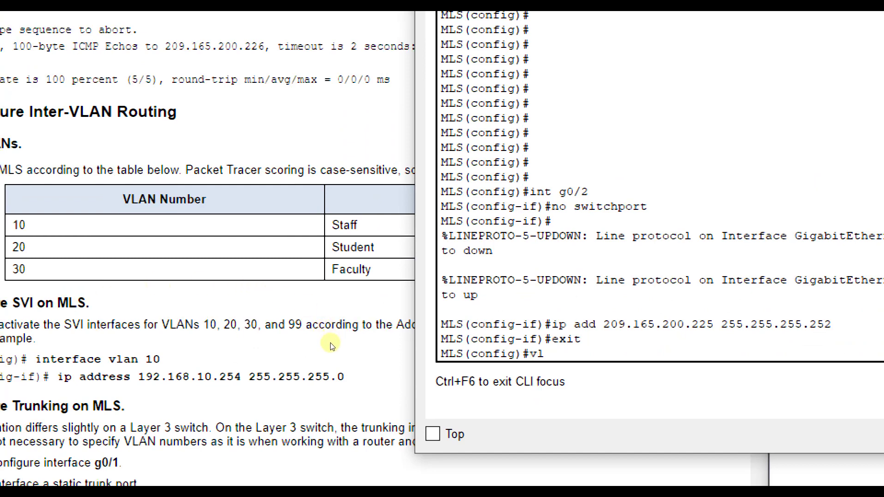
pyautogui.press('Return')
pyautogui.write('name Staff')
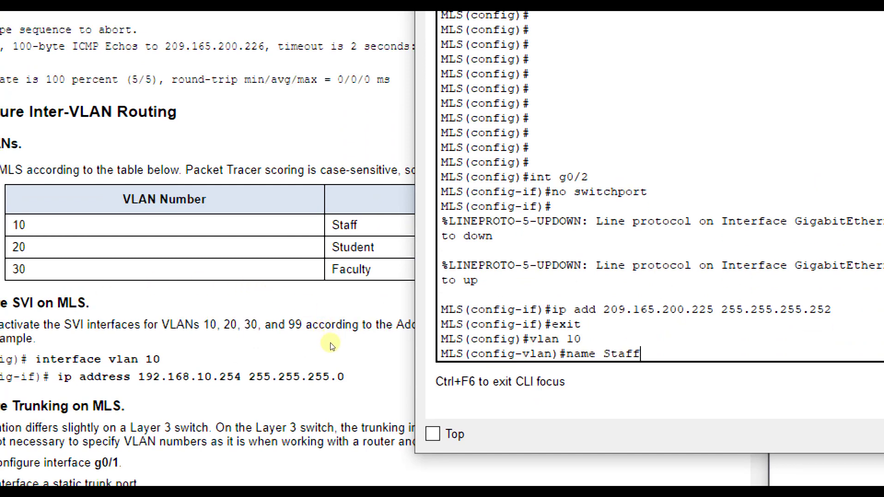
pyautogui.press('Return')
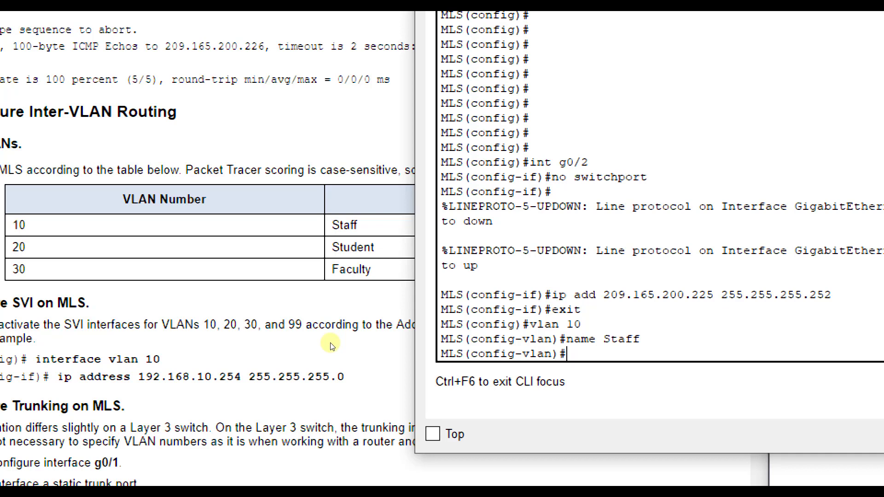
pyautogui.write('exit')
pyautogui.press('Return')
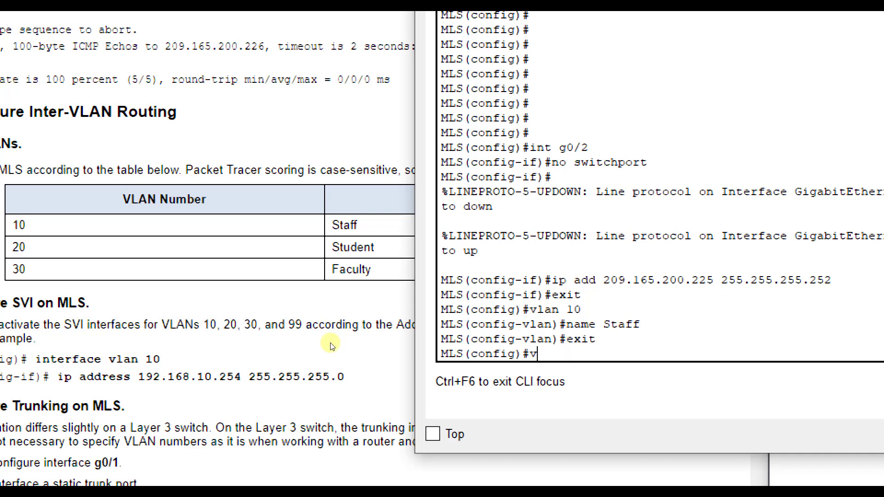
# Step: Create VLAN 20 named Student and VLAN 30 named Faculty
pyautogui.write('lan 20')
pyautogui.press('Return')
pyautogui.write('name ')
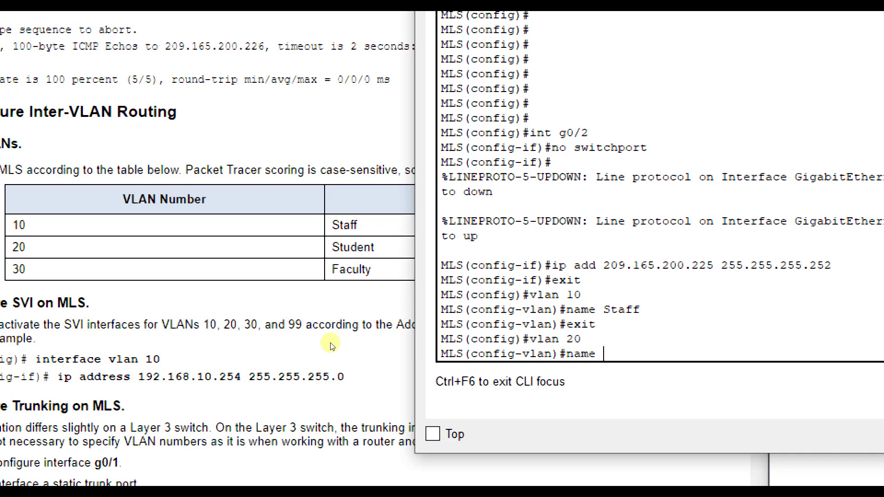
pyautogui.write('Student')
pyautogui.press('Return')
pyautogui.write('e')
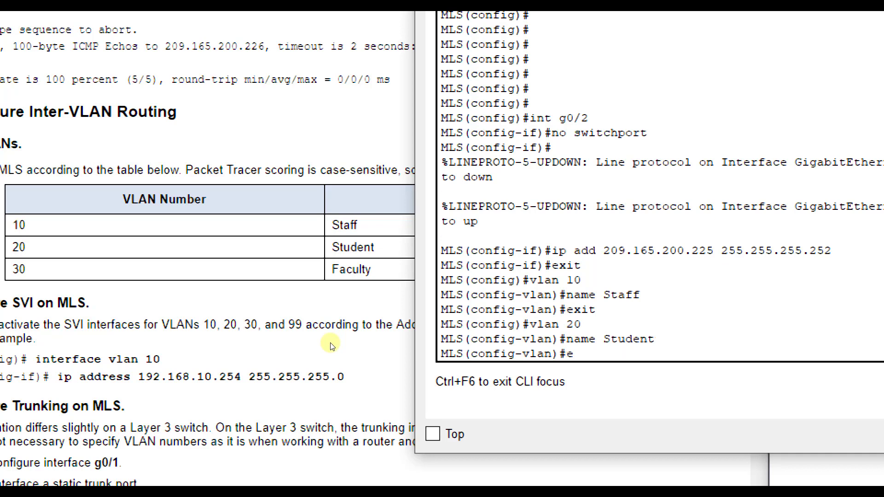
pyautogui.write('xit')
pyautogui.press('Return')
pyautogui.write('vlan 30')
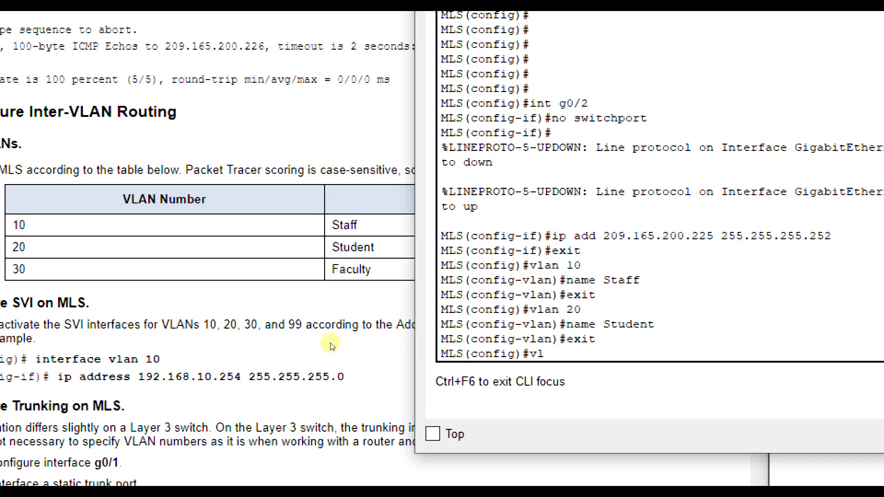
pyautogui.press('Return')
pyautogui.write('name Faculty')
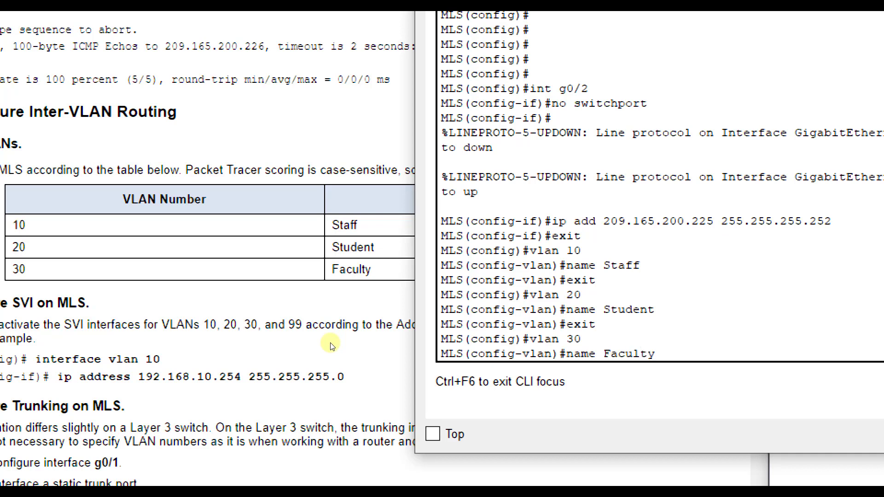
pyautogui.press('Return')
pyautogui.write('exit')
pyautogui.press('Return')
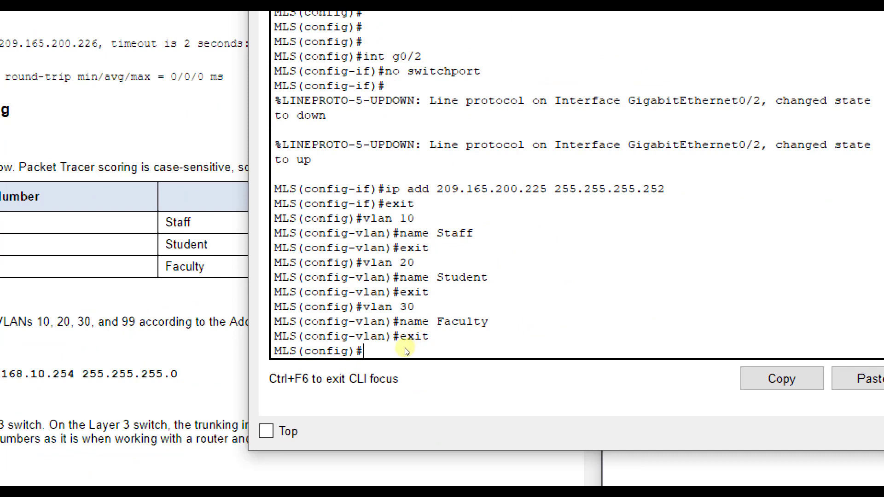
# Step: Run 'do show vlan brief' to verify the new VLANs
pyautogui.write('show')
pyautogui.press('BackSpace')
pyautogui.press('BackSpace')
pyautogui.press('BackSpace')
pyautogui.press('BackSpace')
pyautogui.write('do show vlan brief')
pyautogui.press('Return')
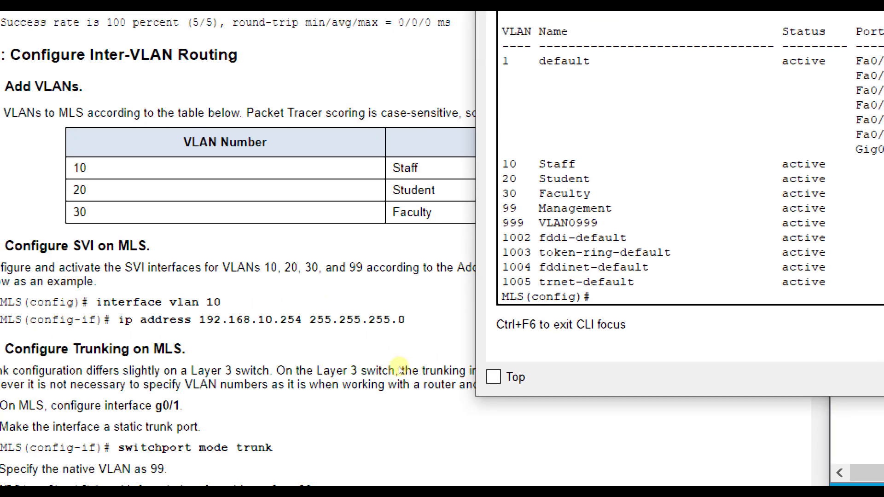
# Step: Address interface VLAN 10 as 192.168.10.254 and VLAN 20 as 192.168.20.254, mask 255.255.255.0
pyautogui.write('int vlan 10')
pyautogui.press('Return')
pyautogui.press('Return')
pyautogui.write('ip add 1')
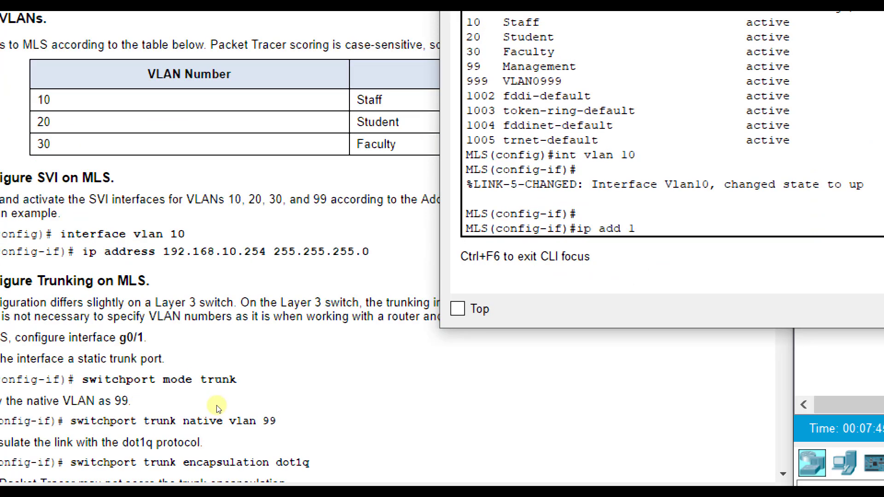
pyautogui.write('92.168.10.254 255.255.255')
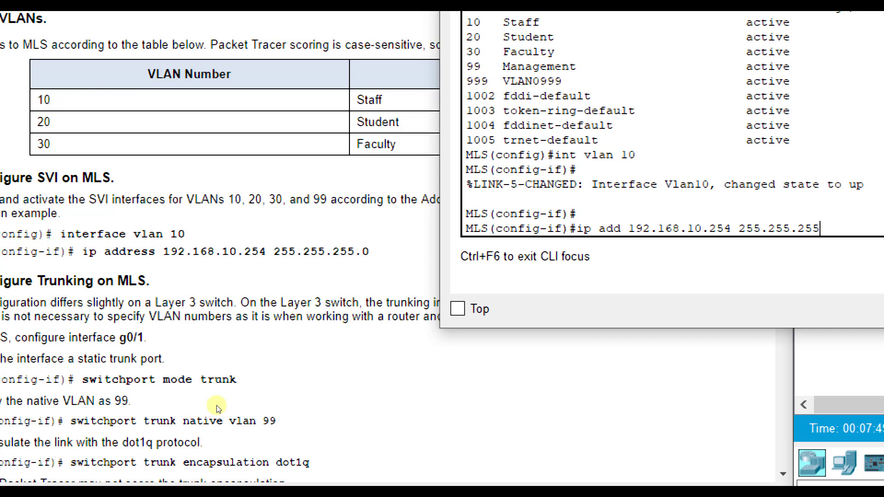
pyautogui.write('.0')
pyautogui.press('Return')
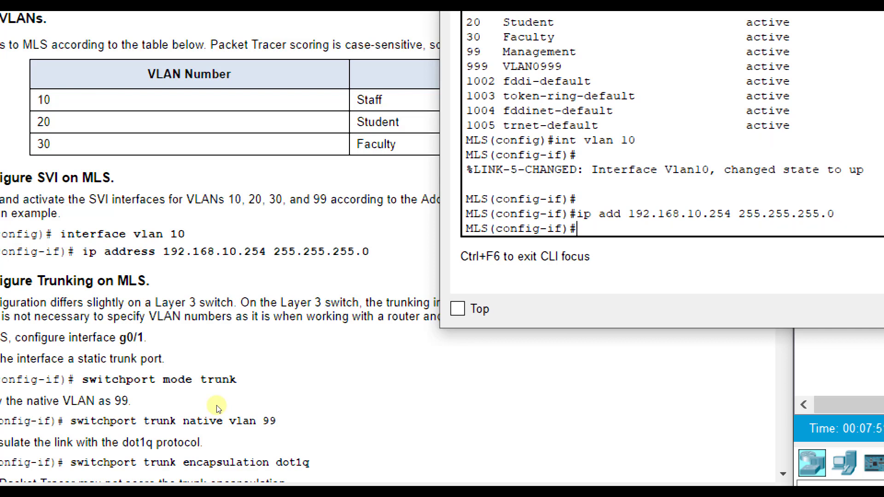
pyautogui.write('exit')
pyautogui.press('Return')
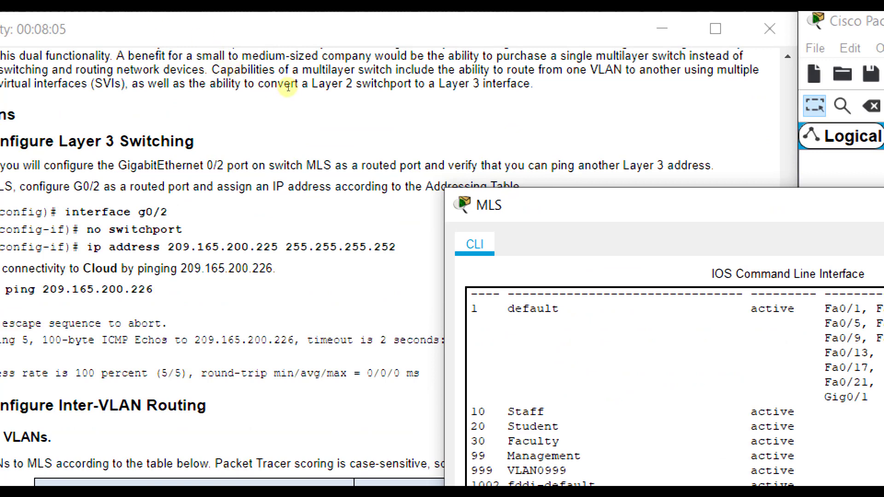
pyautogui.scroll(15, 98, 145)
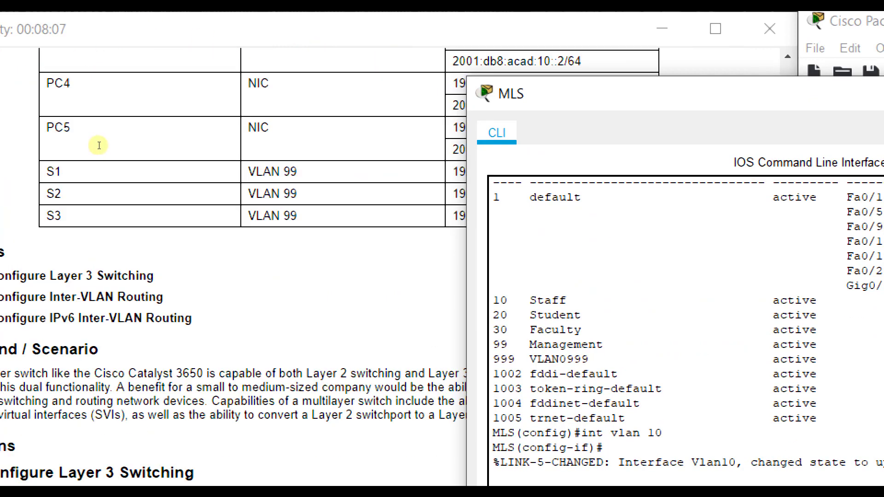
pyautogui.scroll(-3, 100, 144)
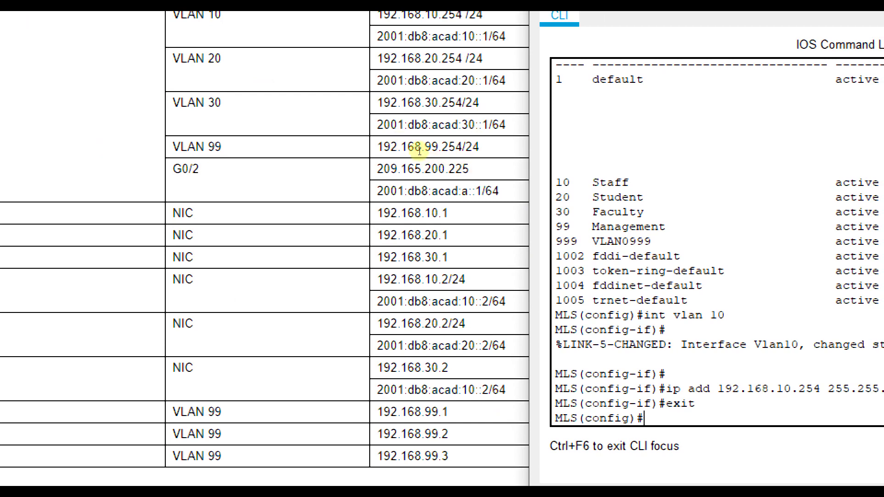
pyautogui.write('int vlan 20')
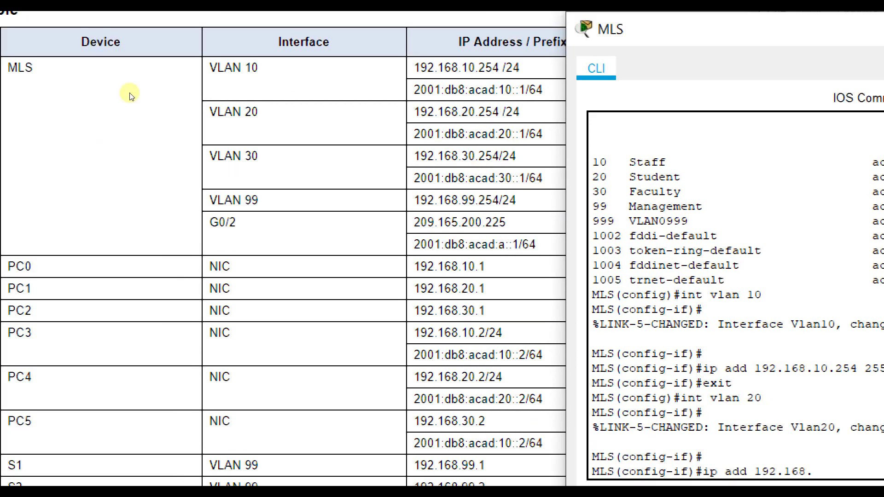
pyautogui.write('20.254 25')
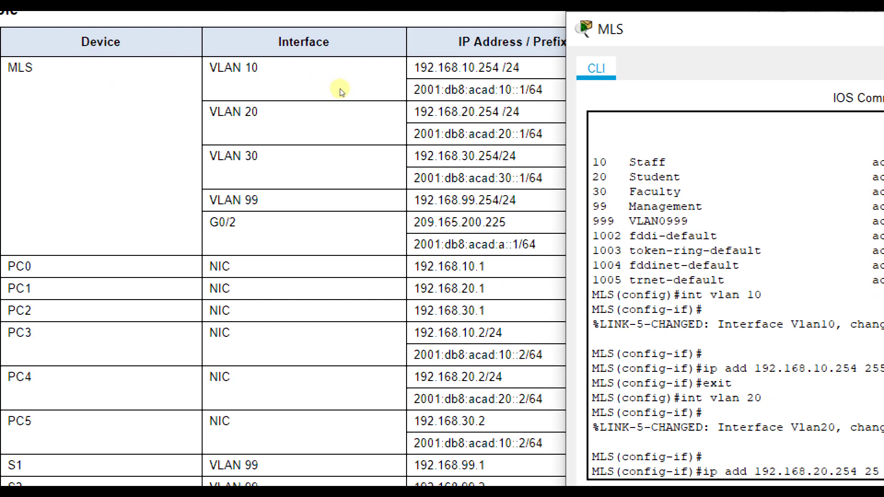
pyautogui.write('5')
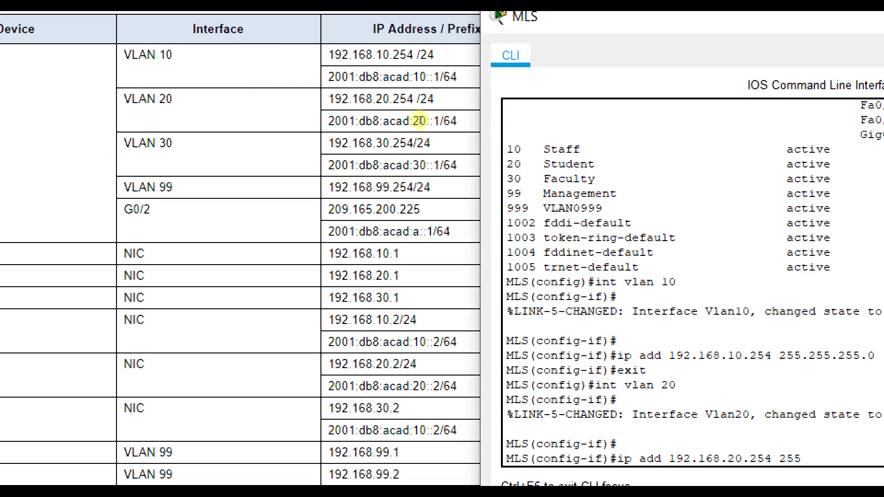
pyautogui.write('.255.255.0')
pyautogui.press('Return')
pyautogui.write('exit')
pyautogui.press('Return')
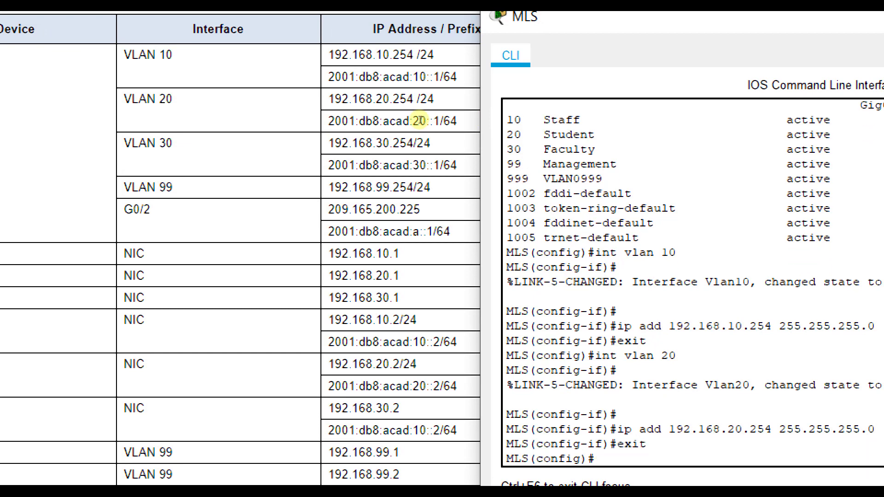
# Step: Address interface VLAN 30 as 192.168.30.254 and VLAN 99 as 192.168.99.254, mask 255.255.255.0
pyautogui.write('int vlan 30')
pyautogui.press('Return')
pyautogui.write('ip add 192.1')
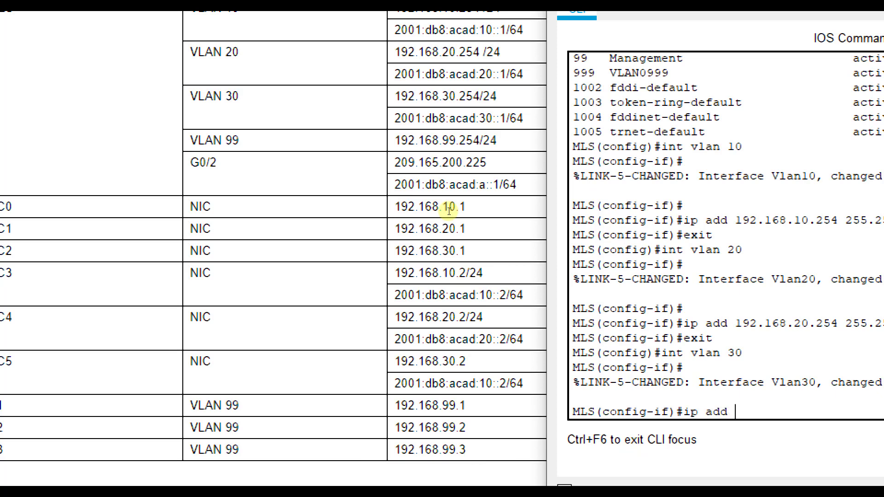
pyautogui.write('68.30.254')
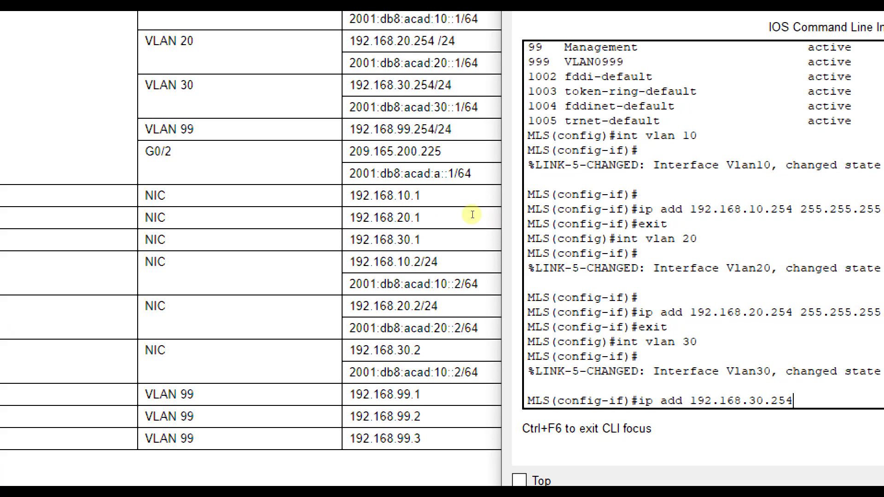
pyautogui.write(' 255.5')
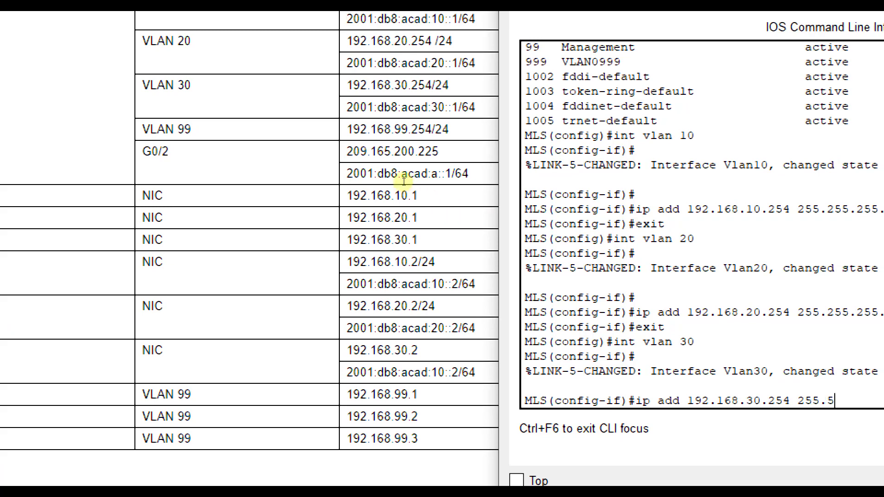
pyautogui.write('55.255.0')
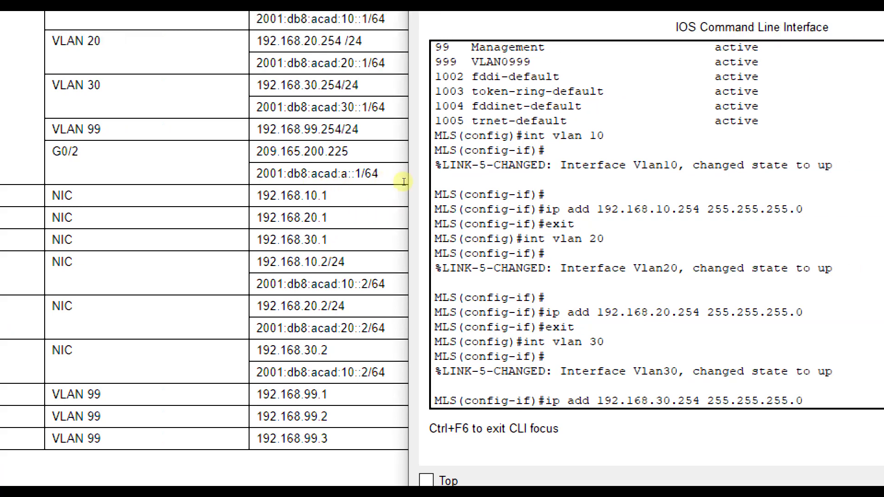
pyautogui.press('Return')
pyautogui.write('exit')
pyautogui.press('Return')
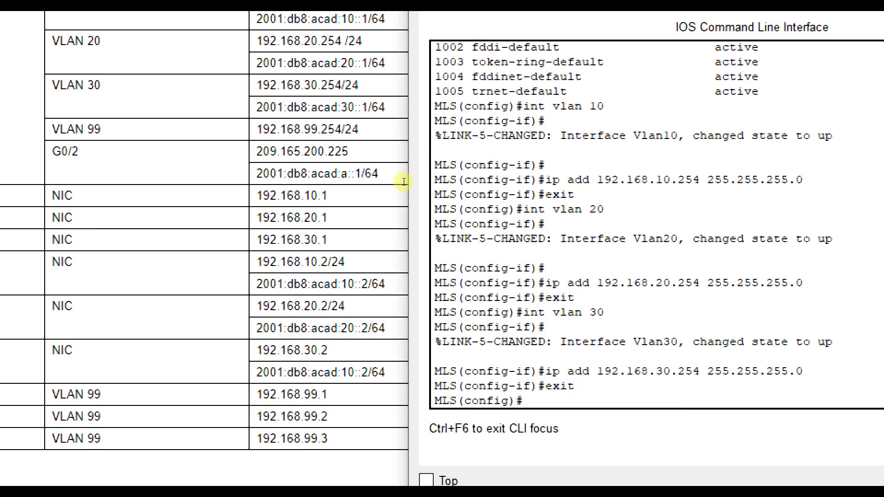
pyautogui.write('int vlan 99')
pyautogui.press('Return')
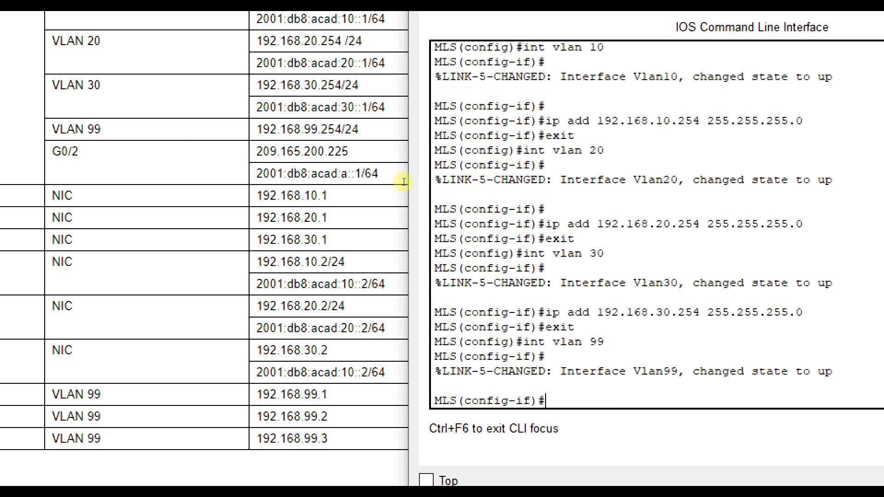
pyautogui.write('ip add 192.16')
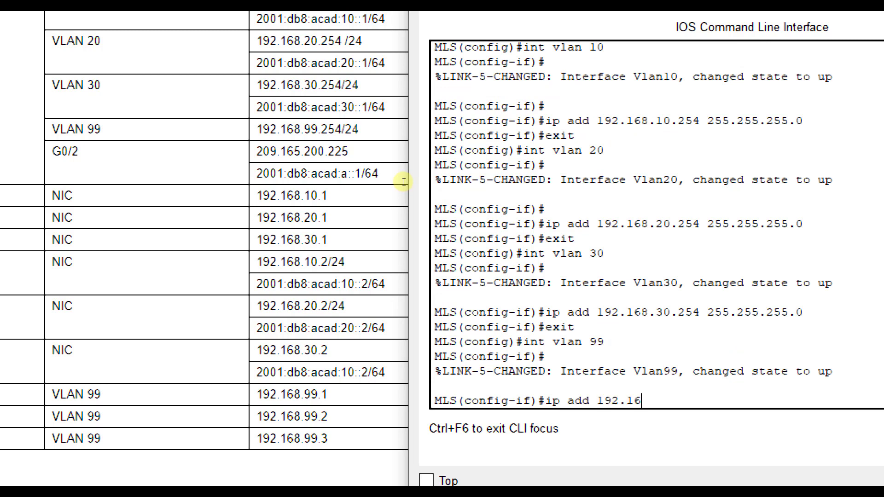
pyautogui.write('8.99.254 255.255.255')
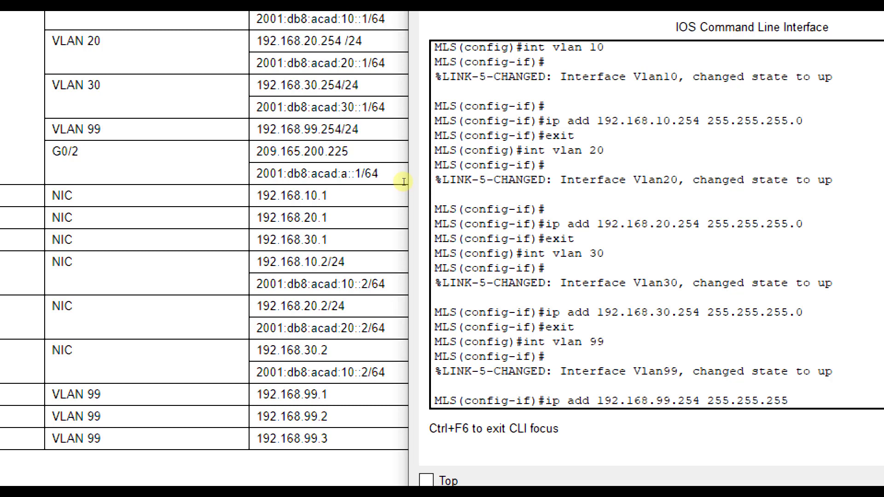
pyautogui.write('.0')
pyautogui.press('Return')
pyautogui.write('exit')
pyautogui.press('Return')
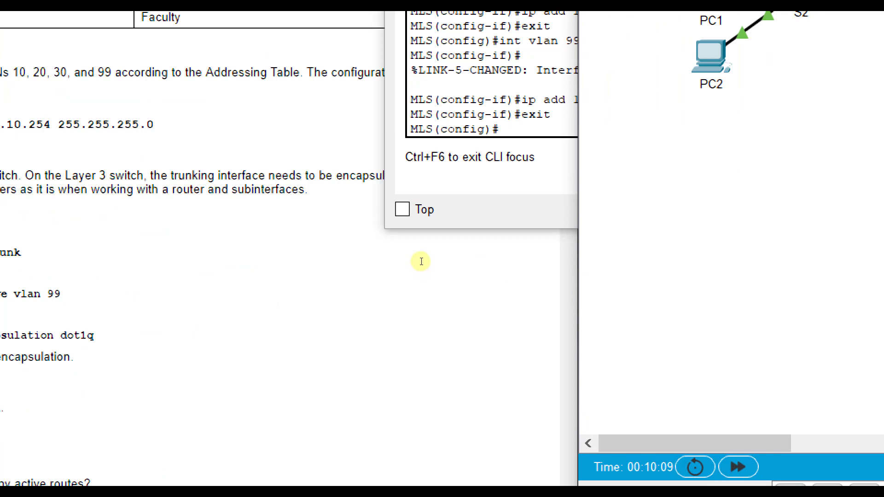
# Step: Set MLS interface G0/1 to switchport mode trunk
pyautogui.click(421, 262)
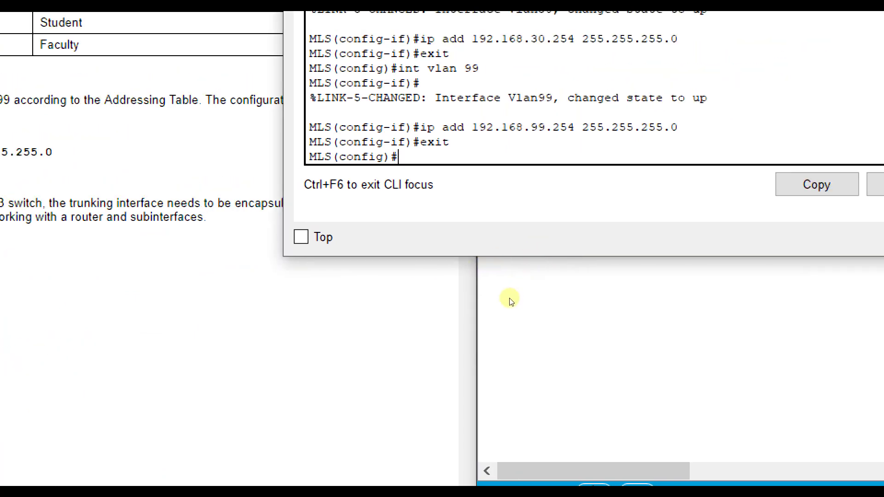
pyautogui.write('int g0/1')
pyautogui.press('Return')
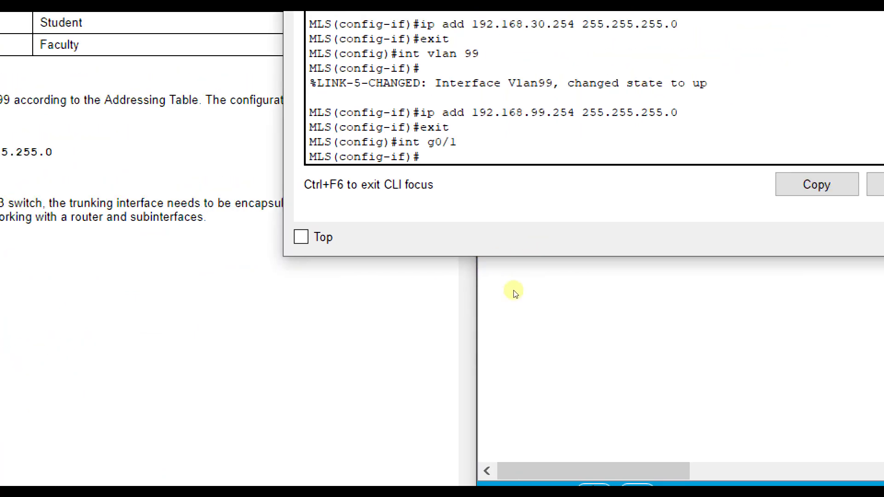
pyautogui.click(797, 235)
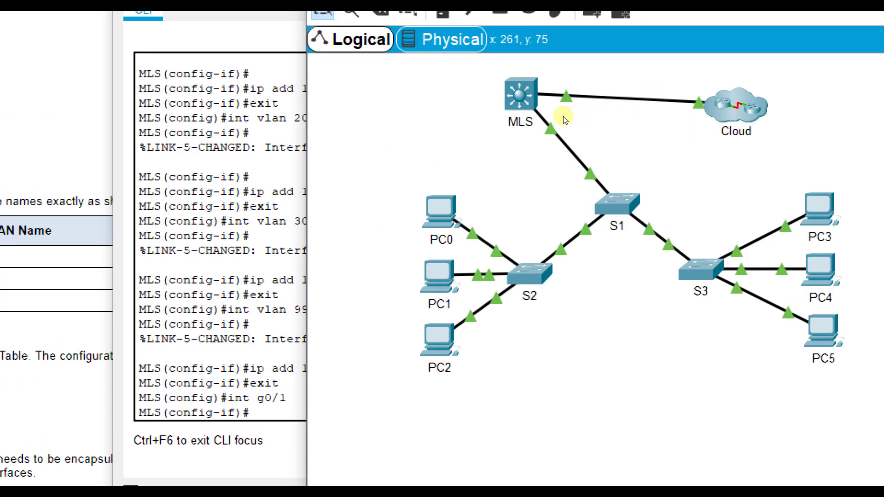
pyautogui.moveTo(567, 123)
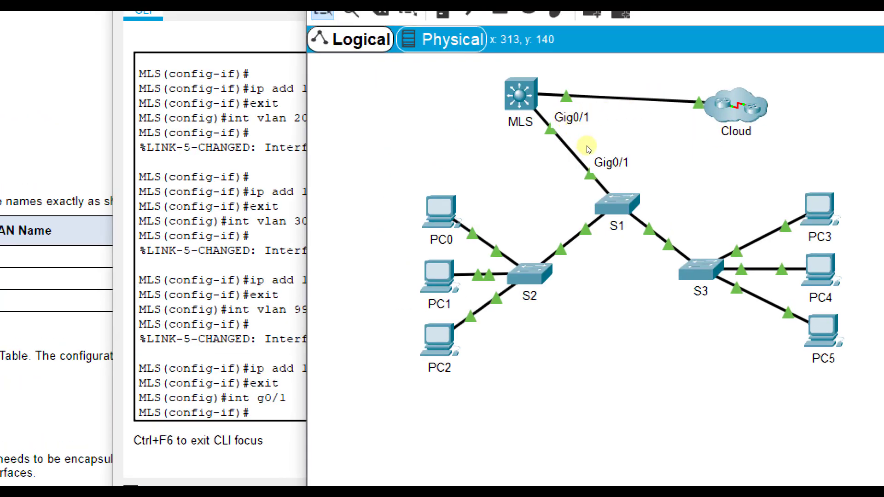
pyautogui.click(373, 410)
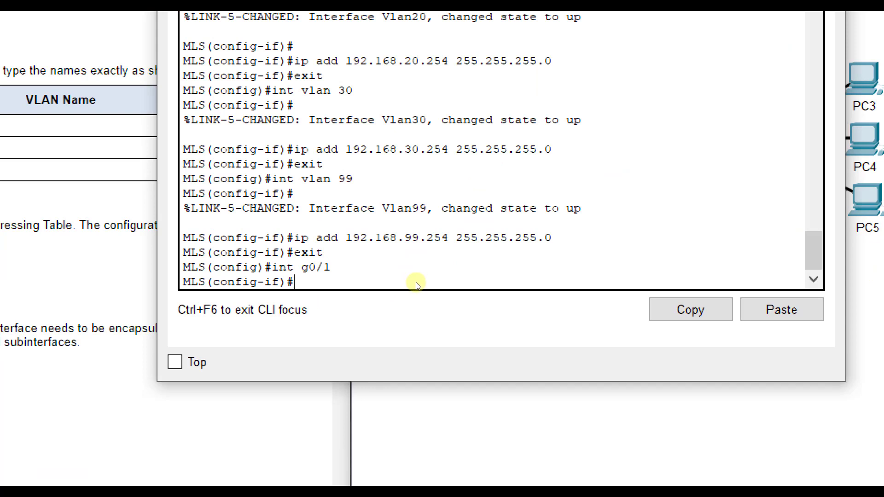
pyautogui.write('switchport mode tru')
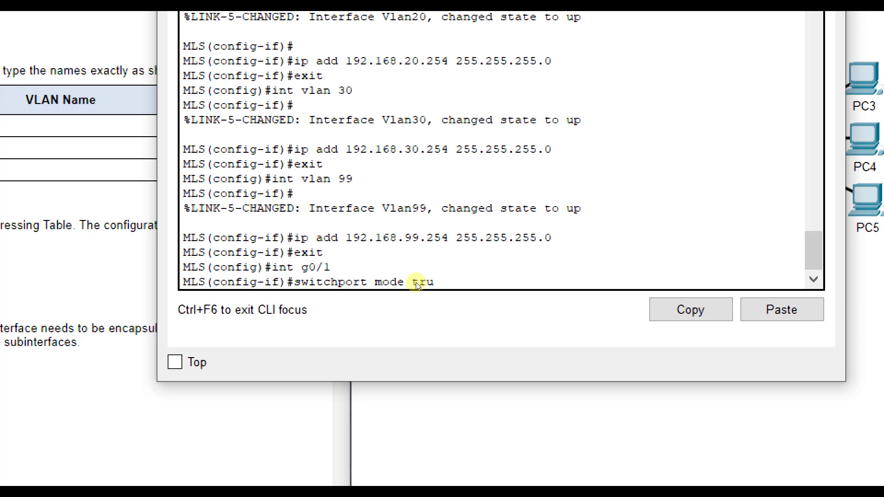
pyautogui.write('nk')
pyautogui.press('Return')
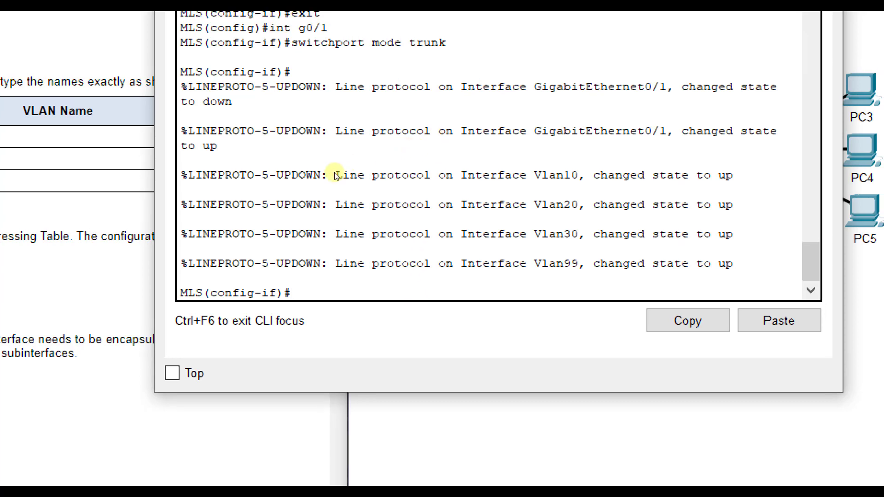
pyautogui.write('switchport')
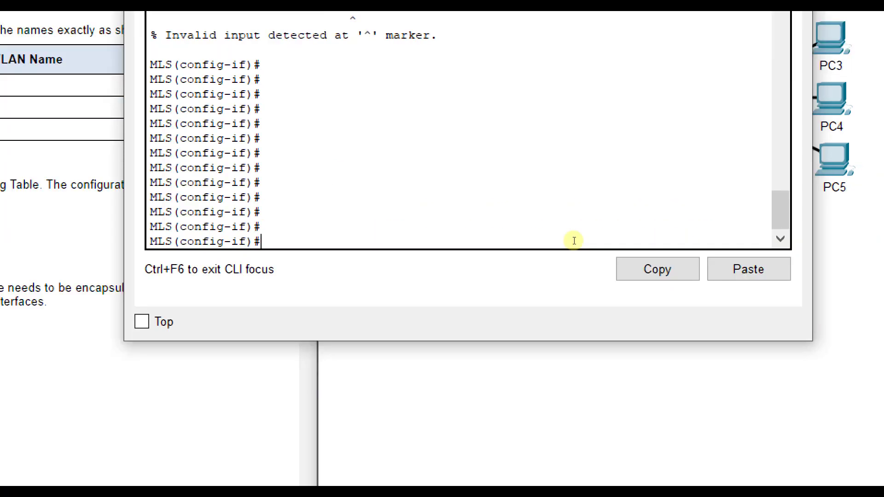
# Step: Set the MLS G0/1 trunk's native VLAN to 99 and encapsulation to dot1q
pyautogui.write('switchport trunk native vlan 99')
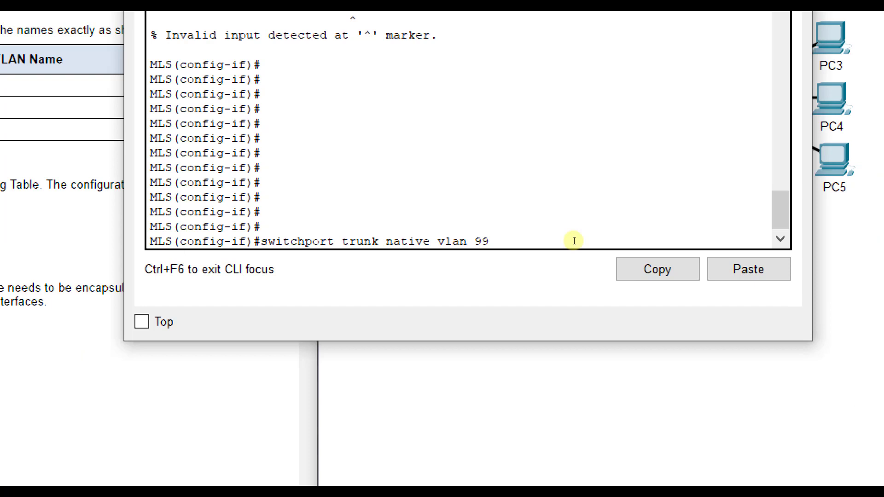
pyautogui.press('Return')
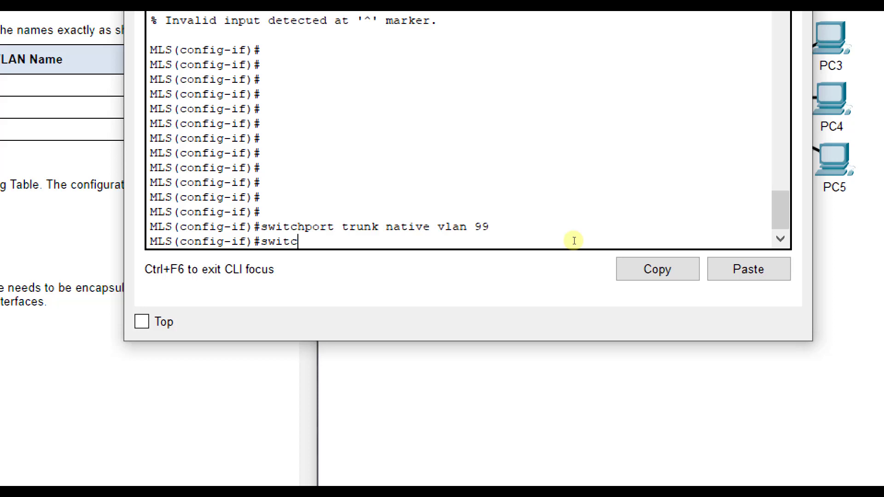
pyautogui.write('hport ?')
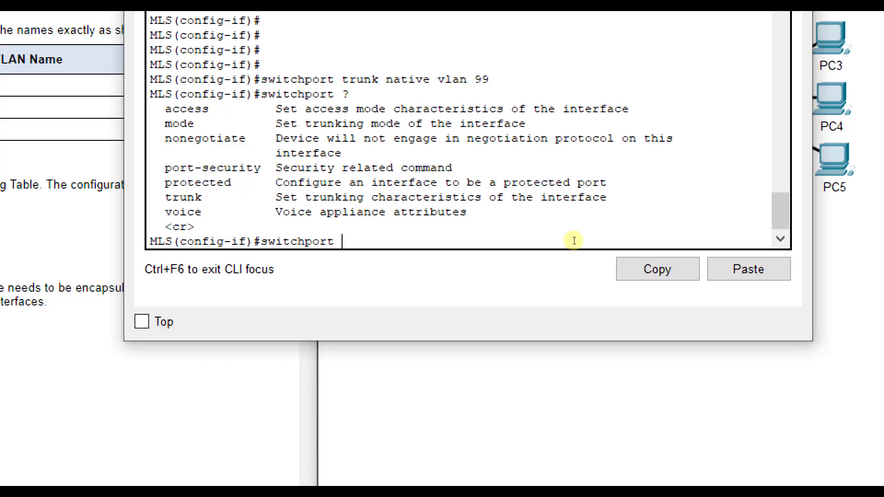
pyautogui.write('trunk ')
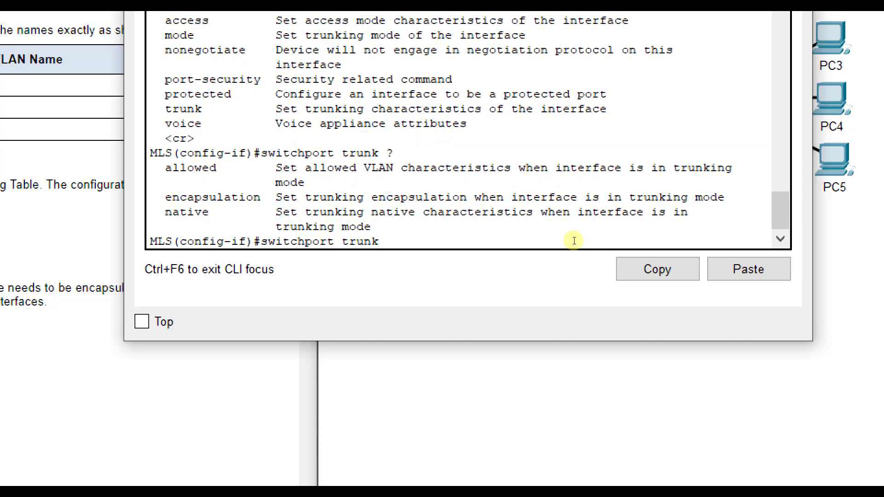
pyautogui.write('?enca')
pyautogui.press('Return')
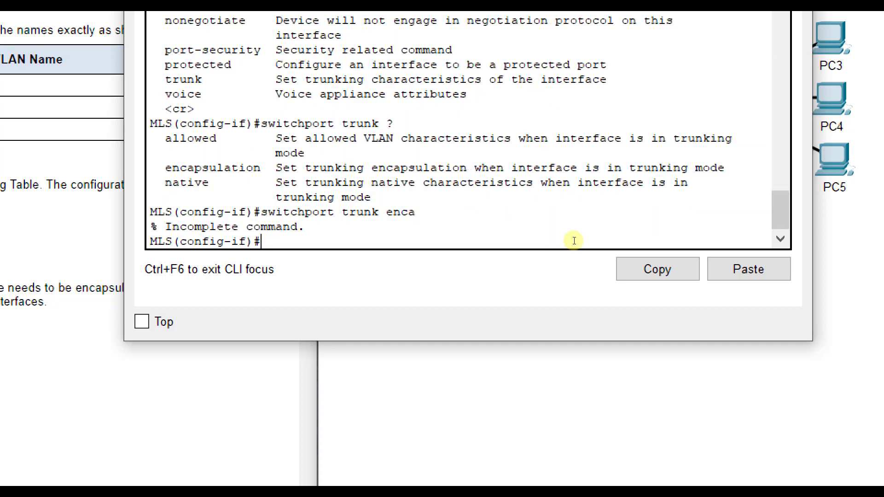
pyautogui.press('Up')
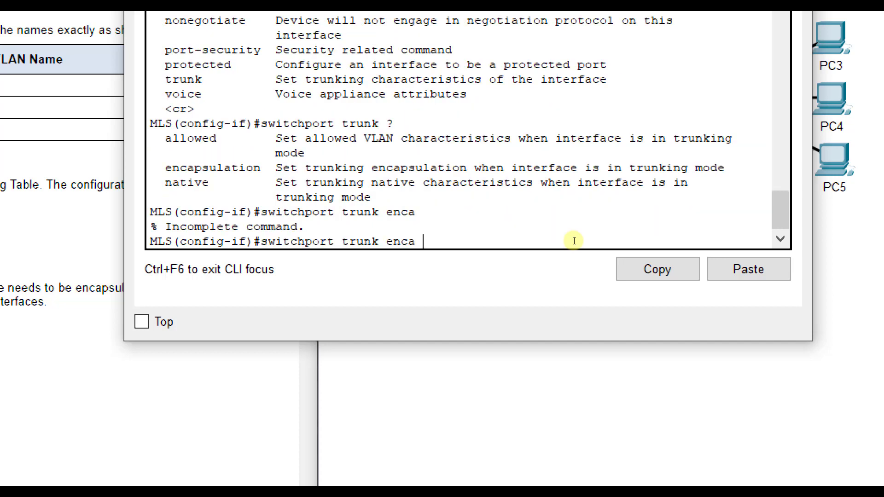
pyautogui.write('?')
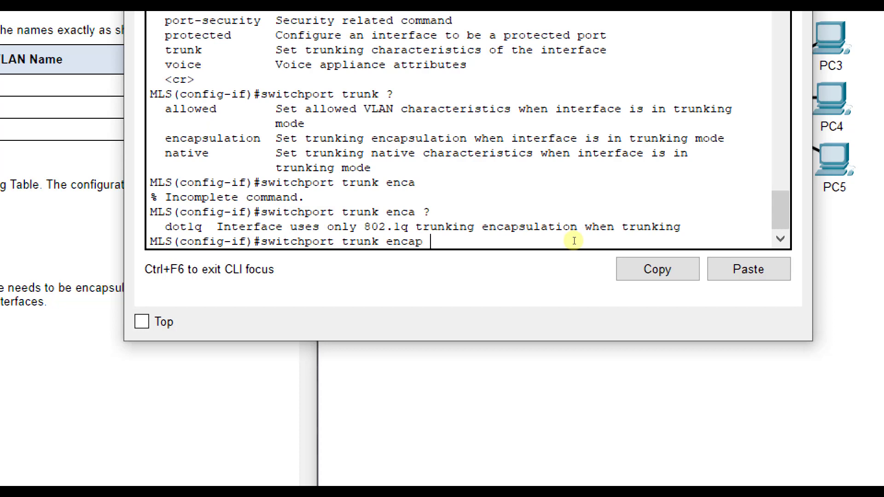
pyautogui.write('dot1q')
pyautogui.press('Return')
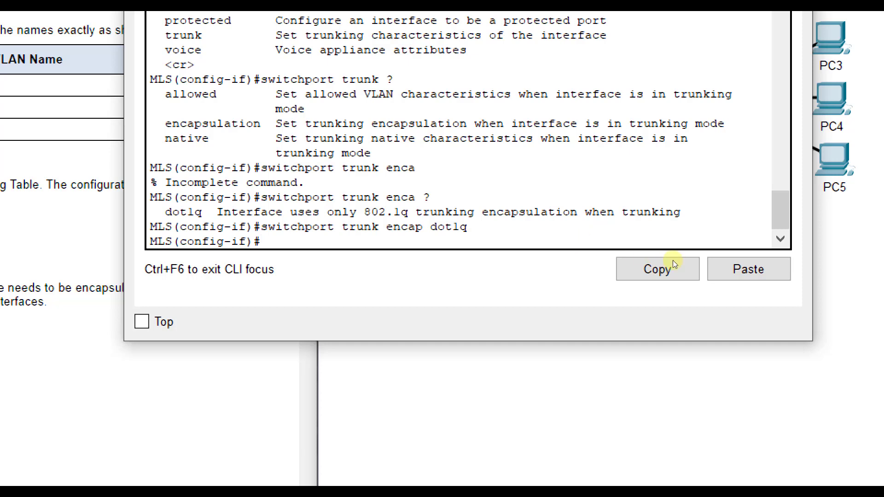
pyautogui.click(701, 61)
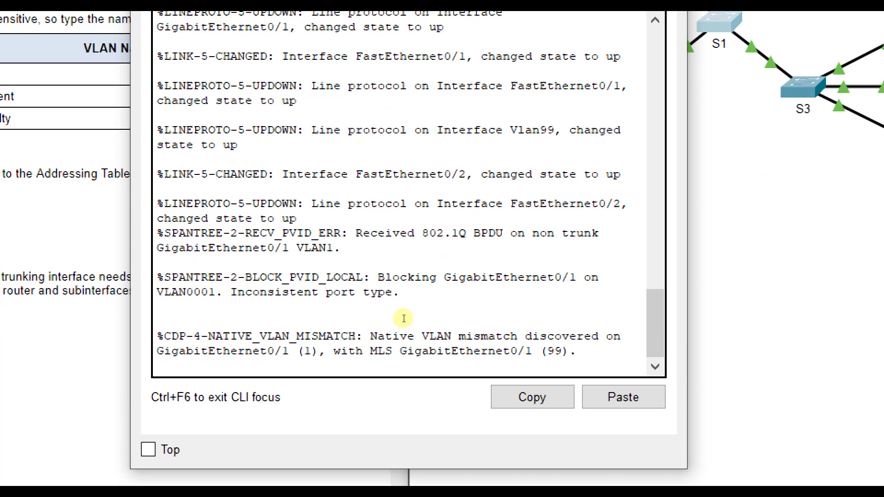
# Step: On S1, enter global configuration and make interface G0/1 a static trunk
pyautogui.press('Return')
pyautogui.write('en')
pyautogui.press('Return')
pyautogui.write('int ')
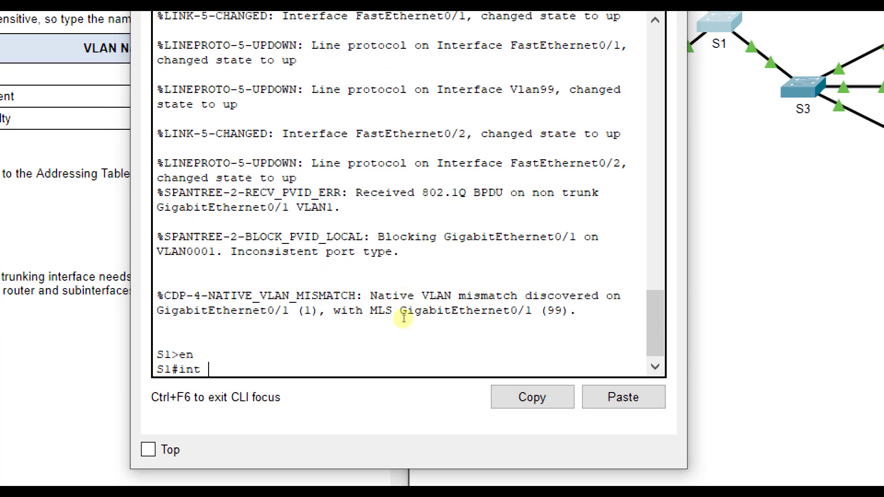
pyautogui.press('BackSpace')
pyautogui.press('BackSpace')
pyautogui.press('BackSpace')
pyautogui.press('BackSpace')
pyautogui.write('config t')
pyautogui.press('Return')
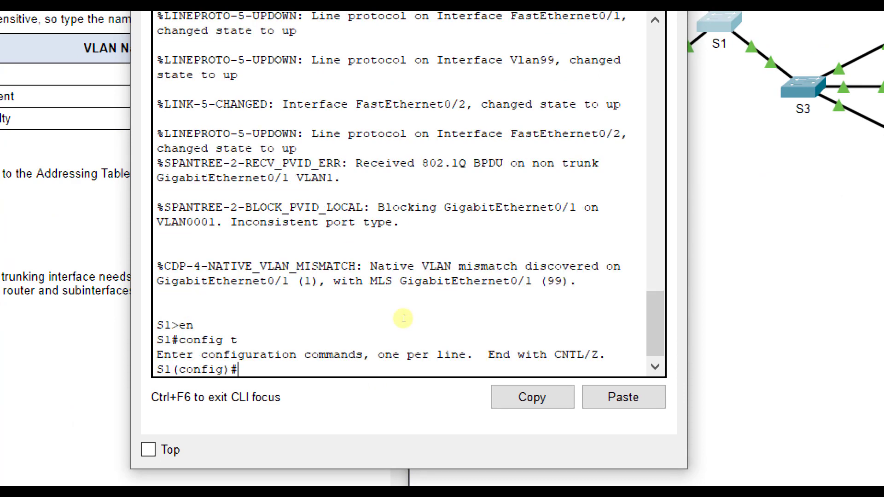
pyautogui.write('int g0/1')
pyautogui.press('Return')
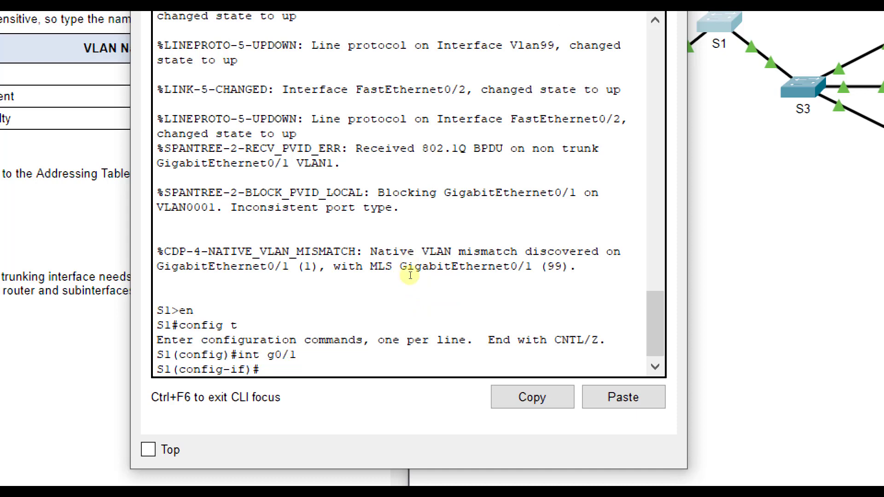
pyautogui.click(599, 128)
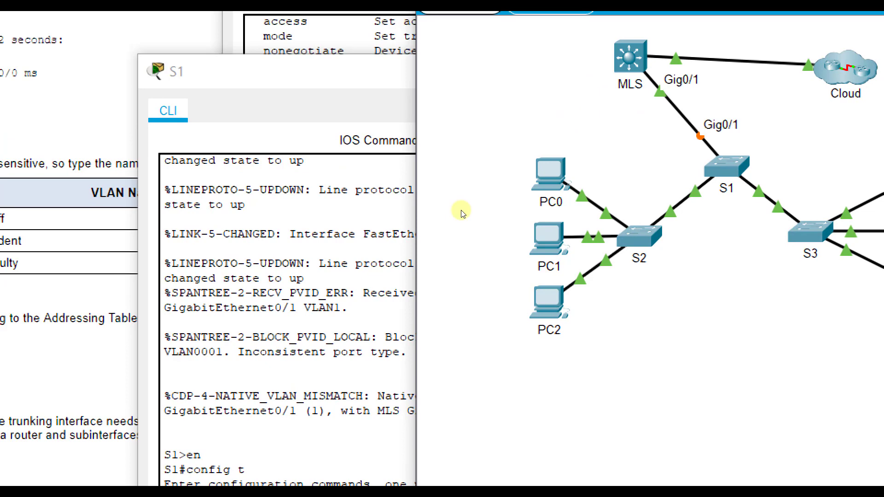
pyautogui.click(376, 329)
pyautogui.write('s')
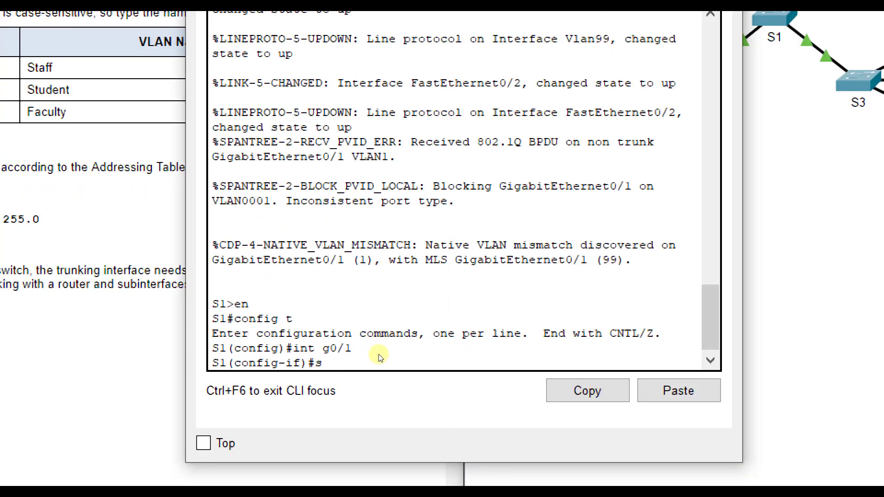
pyautogui.write('witchport mode trunk')
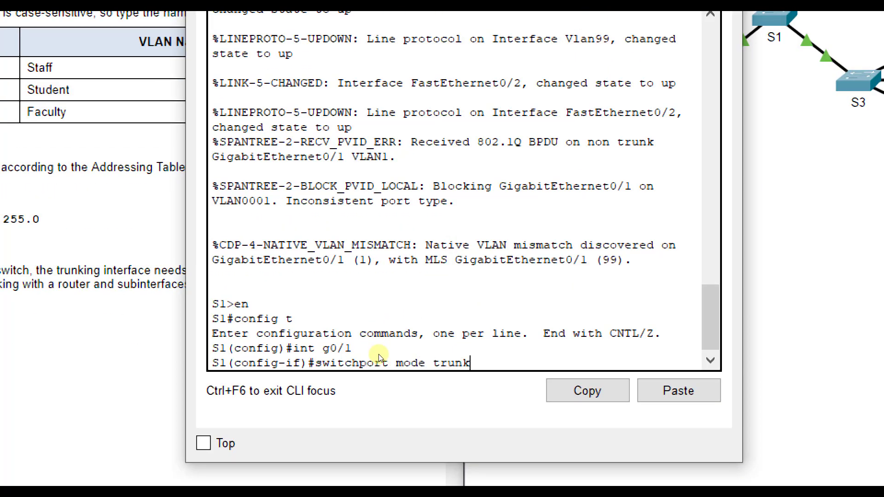
pyautogui.press('Return')
pyautogui.press('Return')
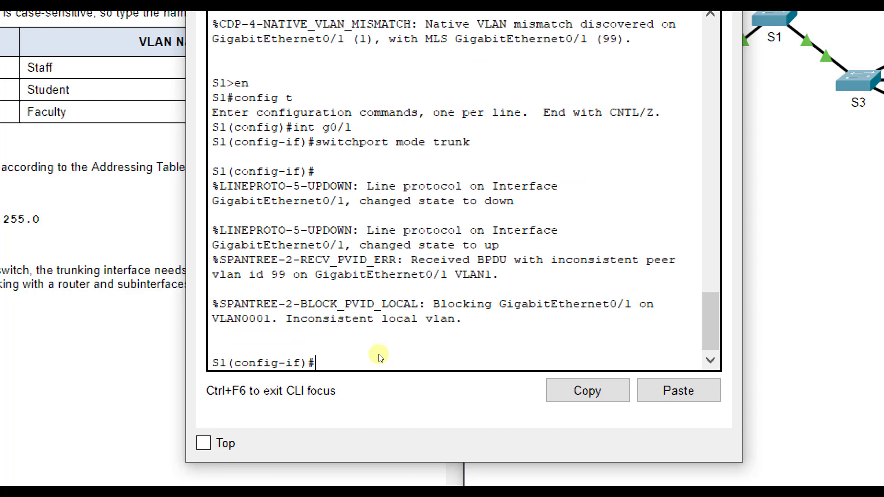
# Step: Set S1's G0/1 trunk native VLAN to 99 and exit interface configuration
pyautogui.write('switchport mode')
pyautogui.press('BackSpace')
pyautogui.press('BackSpace')
pyautogui.press('BackSpace')
pyautogui.press('BackSpace')
pyautogui.press('BackSpace')
pyautogui.write('trunk native vla')
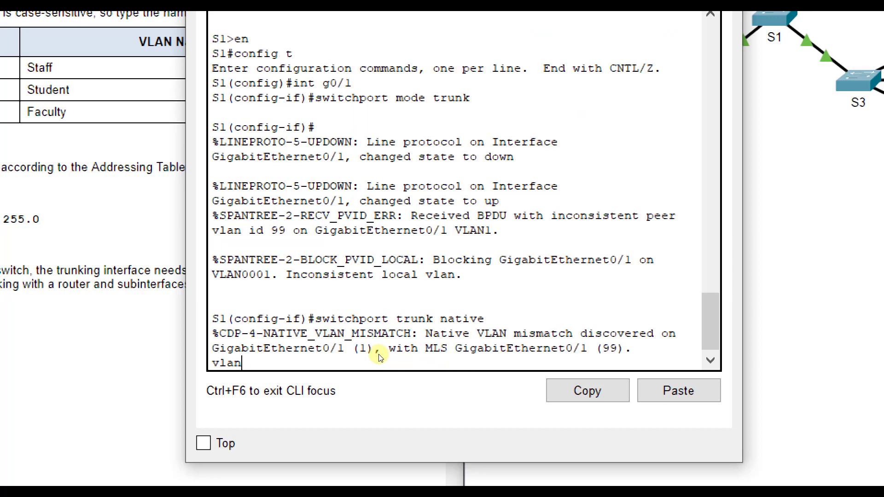
pyautogui.press('BackSpace')
pyautogui.press('BackSpace')
pyautogui.press('BackSpace')
pyautogui.press('BackSpace')
pyautogui.press('BackSpace')
pyautogui.press('BackSpace')
pyautogui.press('BackSpace')
pyautogui.press('BackSpace')
pyautogui.press('BackSpace')
pyautogui.press('BackSpace')
pyautogui.press('BackSpace')
pyautogui.press('BackSpace')
pyautogui.press('BackSpace')
pyautogui.press('BackSpace')
pyautogui.press('BackSpace')
pyautogui.press('BackSpace')
pyautogui.press('BackSpace')
pyautogui.press('BackSpace')
pyautogui.press('BackSpace')
pyautogui.press('BackSpace')
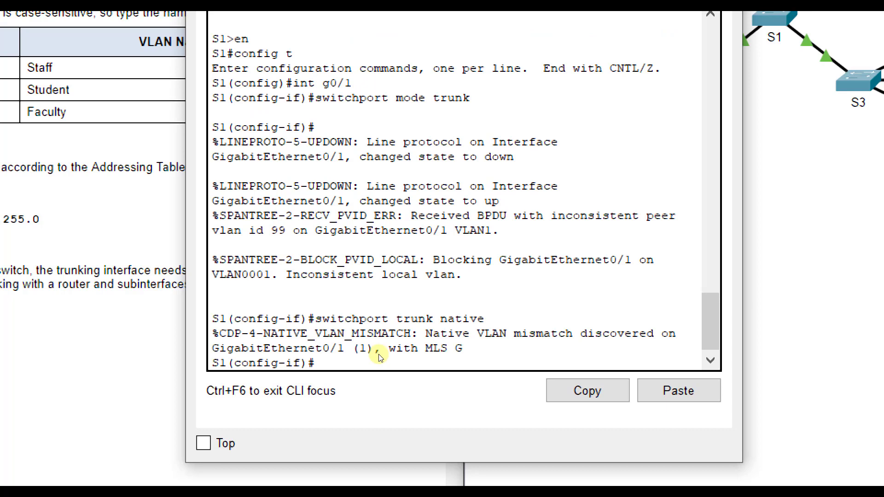
pyautogui.press('Up')
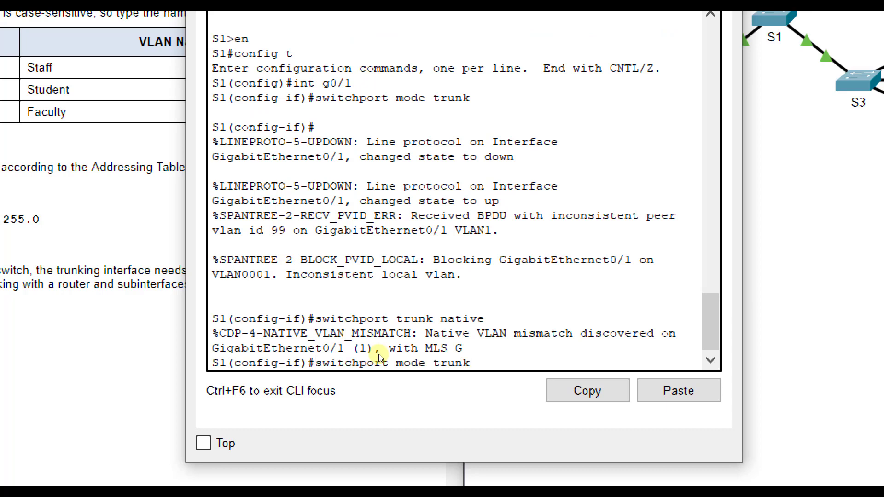
pyautogui.press('BackSpace')
pyautogui.press('BackSpace')
pyautogui.press('BackSpace')
pyautogui.press('BackSpace')
pyautogui.press('BackSpace')
pyautogui.press('BackSpace')
pyautogui.press('BackSpace')
pyautogui.press('BackSpace')
pyautogui.press('BackSpace')
pyautogui.write('trunk nat')
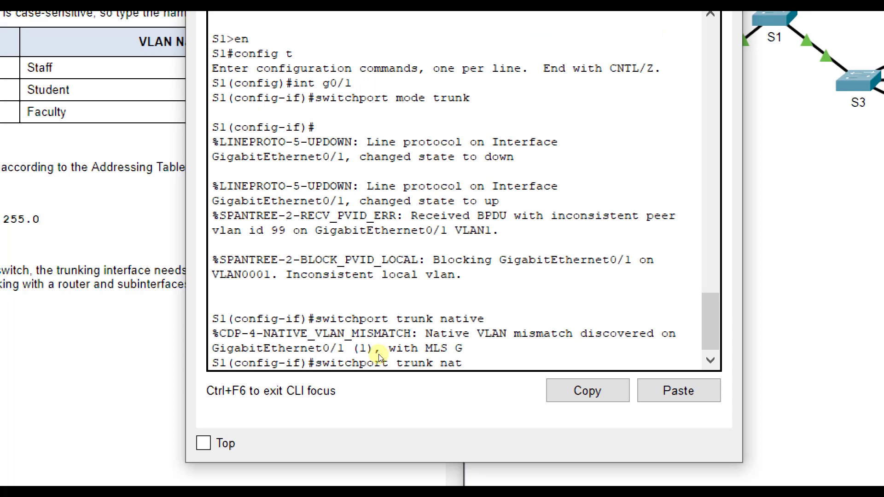
pyautogui.write('ive vlan 99')
pyautogui.press('Return')
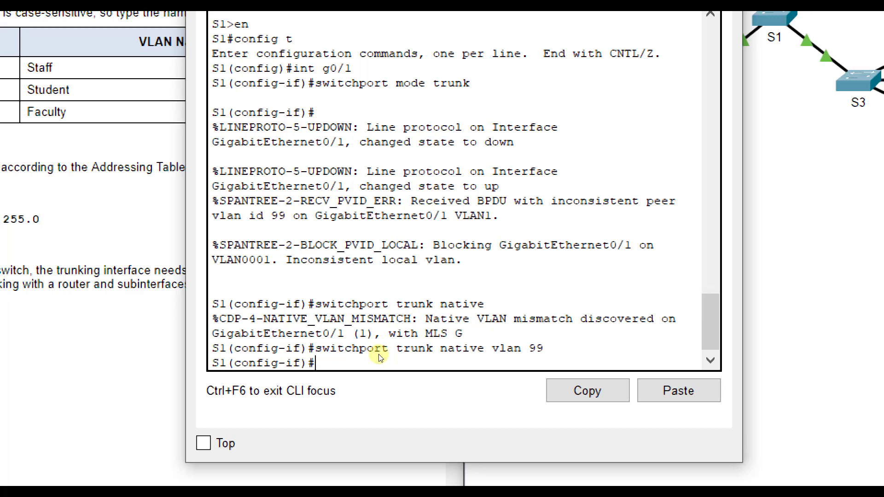
pyautogui.click(92, 207)
pyautogui.scroll(-10, 92, 207)
pyautogui.click(512, 330)
pyautogui.write('exit')
pyautogui.press('Return')
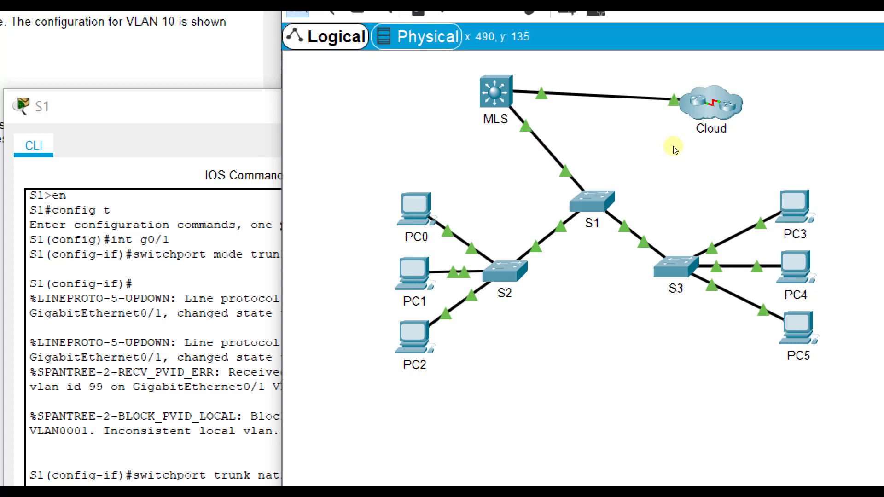
# Step: Check the MLS port consistency restored message, close its CLI, and scroll the instructions to Part 3
pyautogui.click(795, 208)
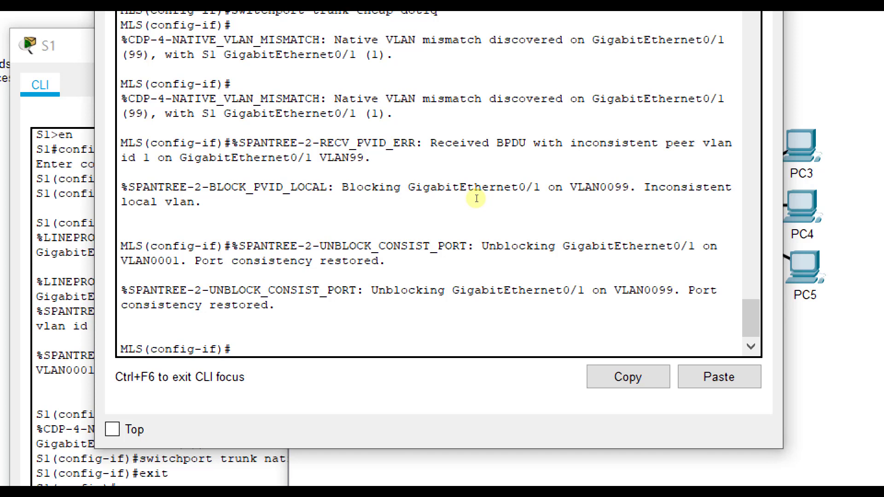
pyautogui.hotkey('shift', 'Up')
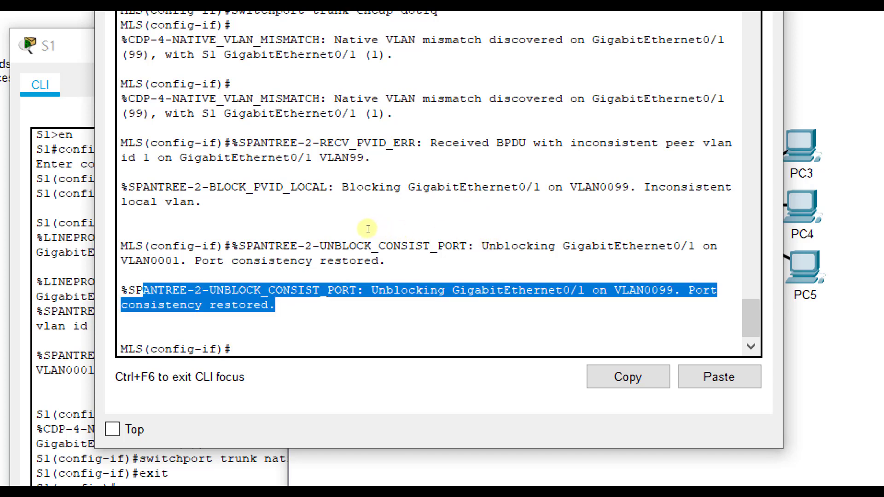
pyautogui.hotkey('shift', 'Left')
pyautogui.press('Up')
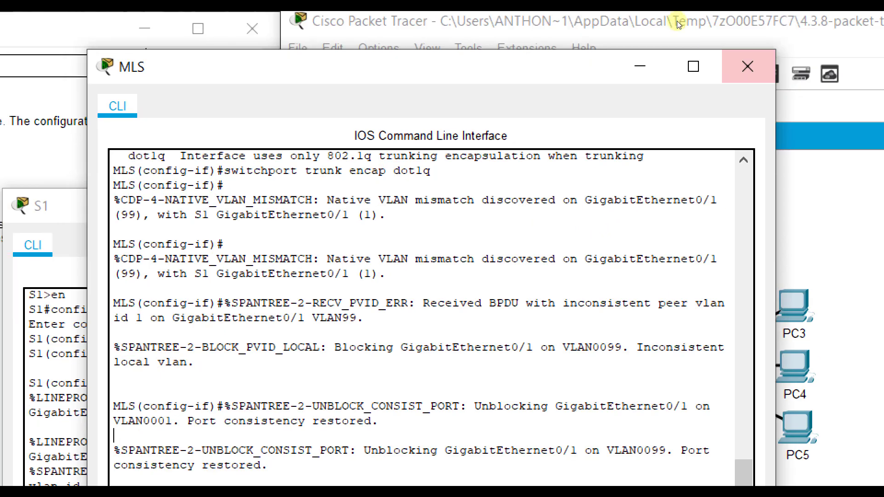
pyautogui.click(748, 66)
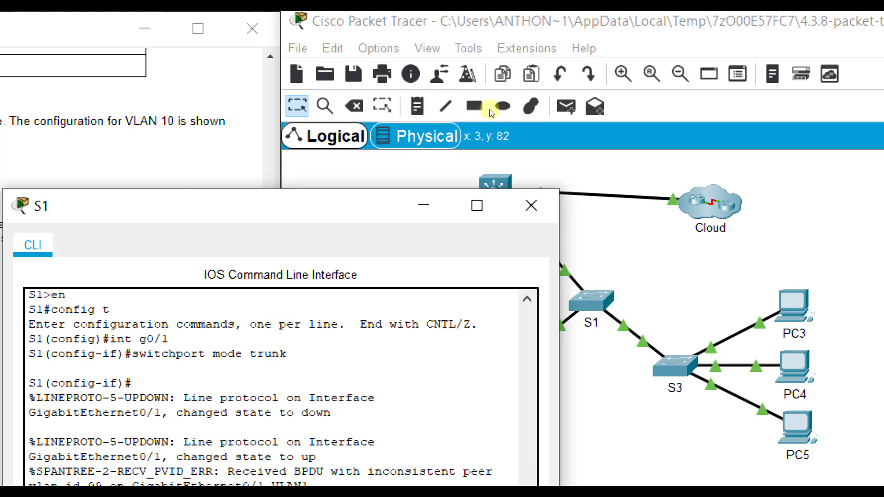
pyautogui.click(559, 109)
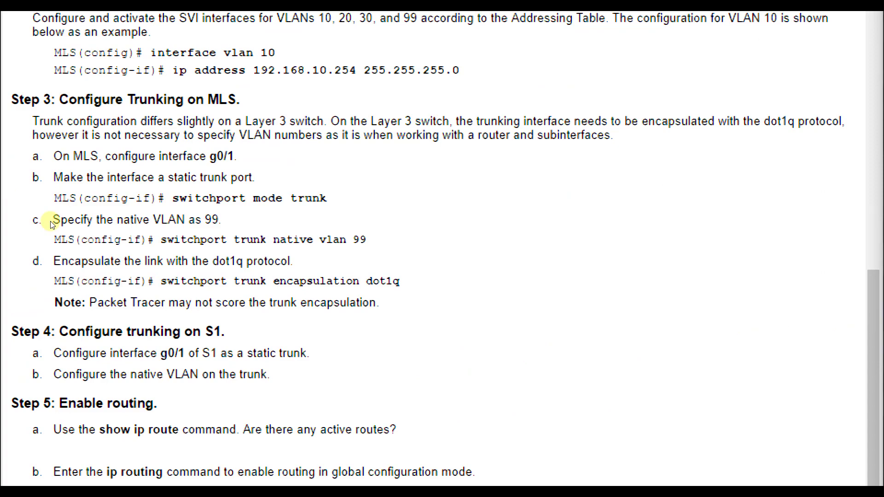
pyautogui.scroll(-10, 73, 231)
pyautogui.scroll(-7, 79, 244)
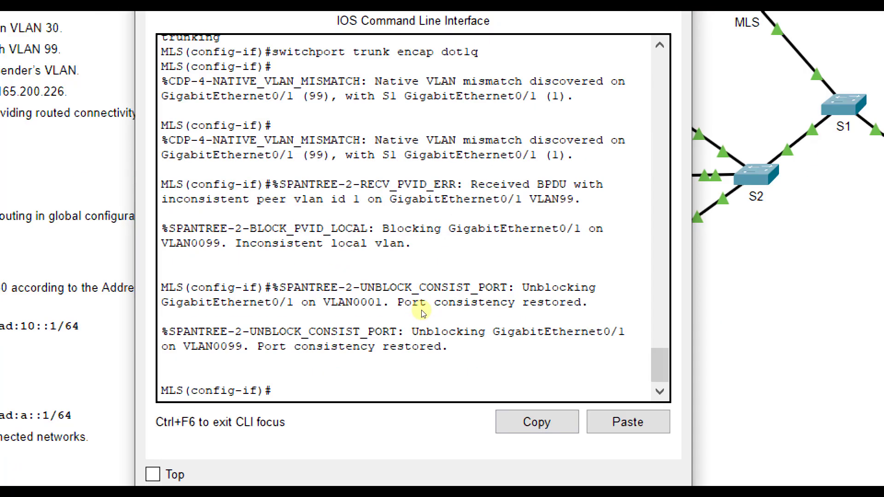
# Step: Return to global config and enable IPv6 unicast routing on the MLS
pyautogui.write('exit')
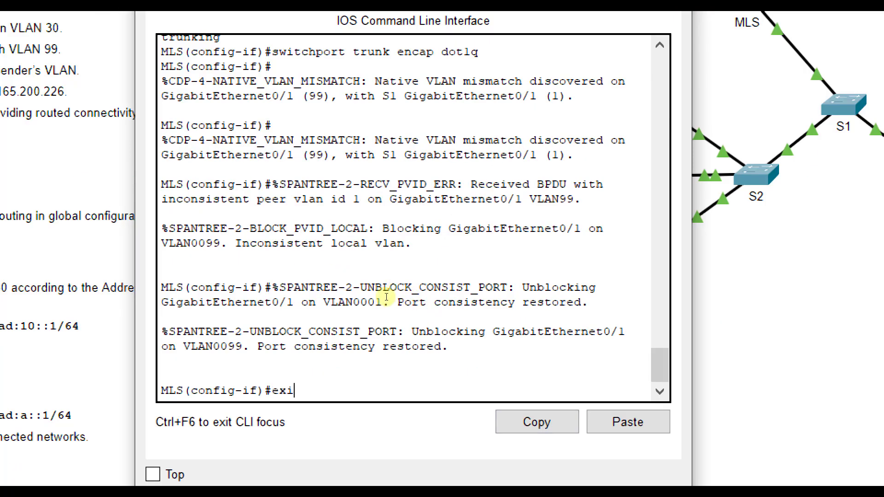
pyautogui.press('Return')
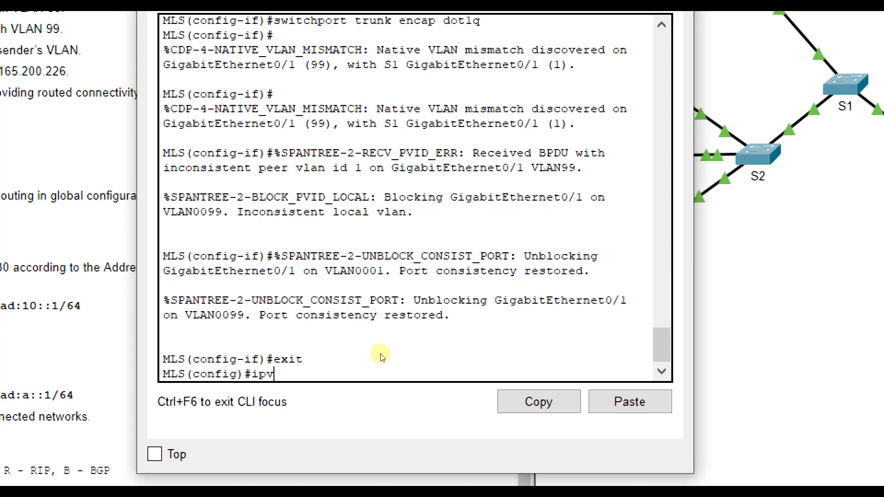
pyautogui.write('ipv6 univ')
pyautogui.press('BackSpace')
pyautogui.write('cast-routing')
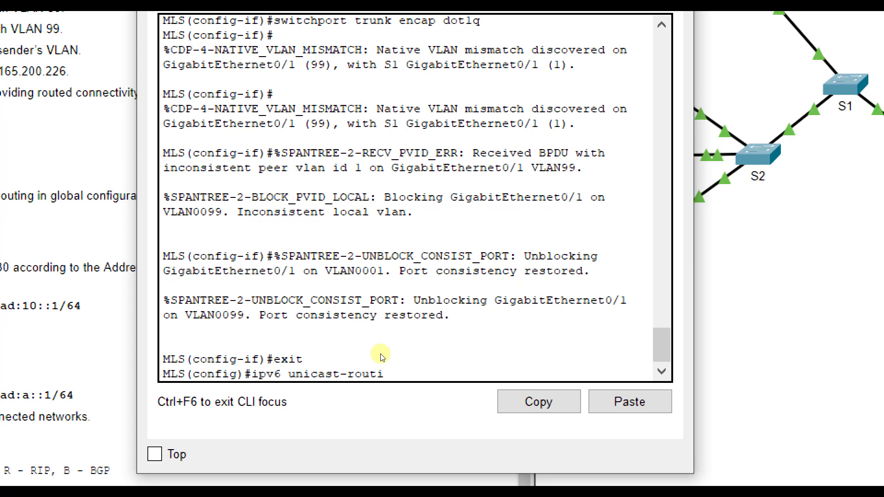
pyautogui.press('Return')
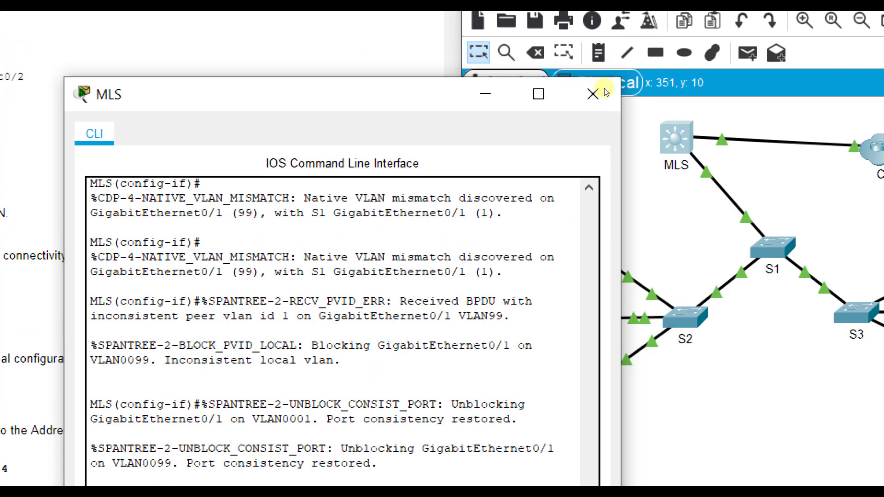
# Step: Enter interface G0/2 configuration on the MLS
pyautogui.click(572, 103)
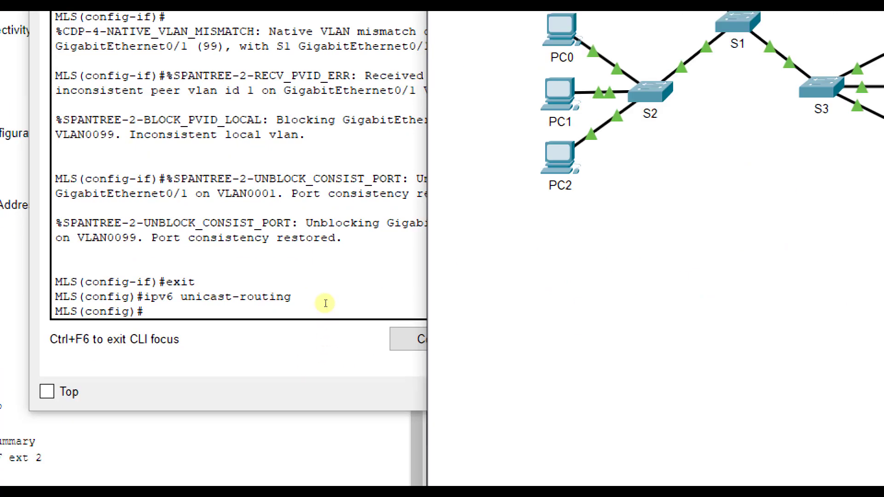
pyautogui.click(326, 301)
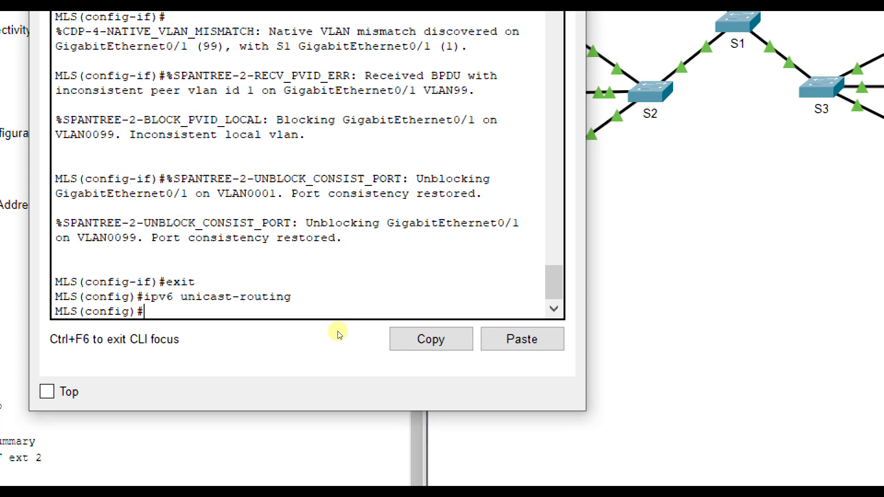
pyautogui.write('int g0/2')
pyautogui.press('Return')
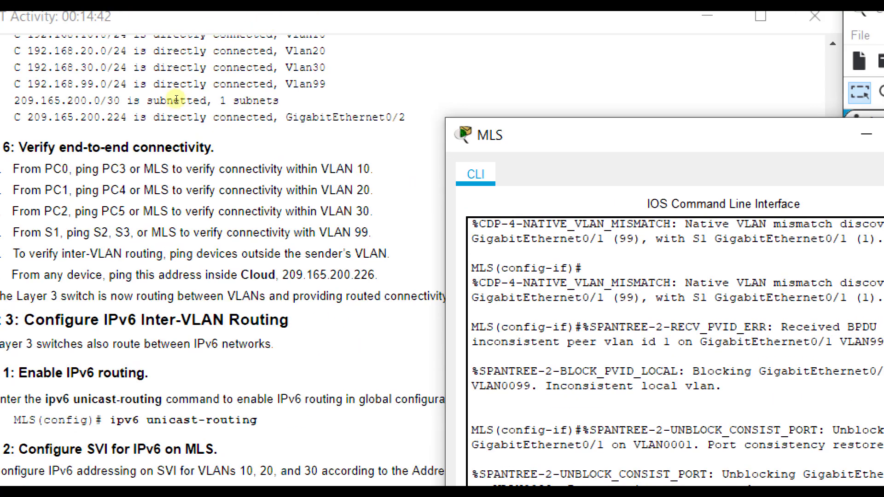
pyautogui.scroll(10, 182, 144)
pyautogui.scroll(15, 182, 144)
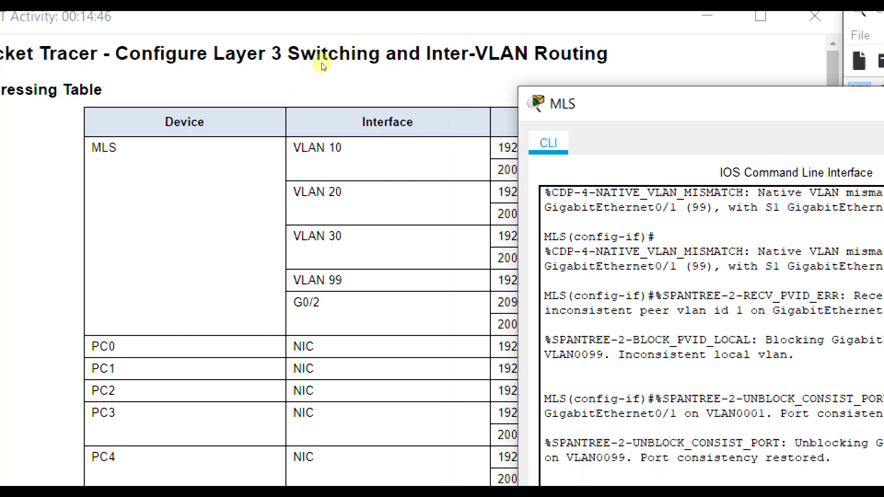
pyautogui.write('exit')
pyautogui.press('Return')
pyautogui.press('Return')
pyautogui.write('int g0/2')
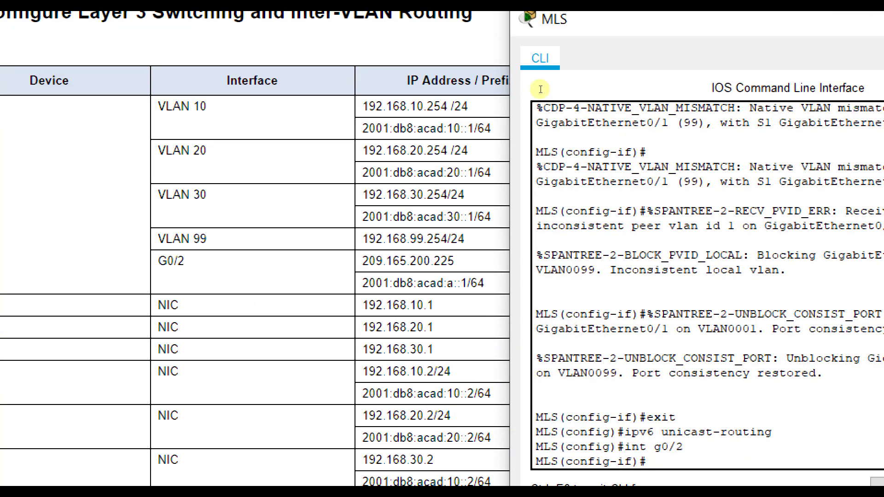
pyautogui.press('Return')
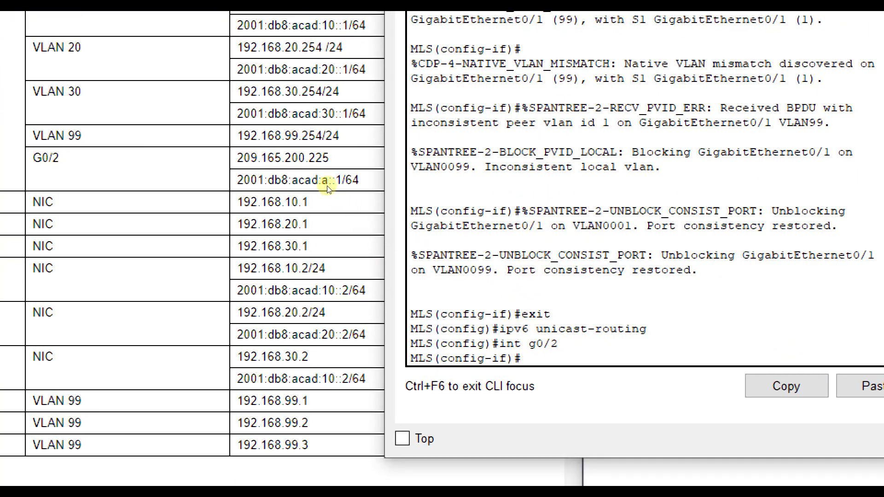
# Step: Give G0/2 the IPv6 address 2001:db8:acad:a::1/64 from the addressing table, then exit
pyautogui.moveTo(322, 173); pyautogui.dragTo(267, 173)
pyautogui.hotkey('ctrl', 'c')
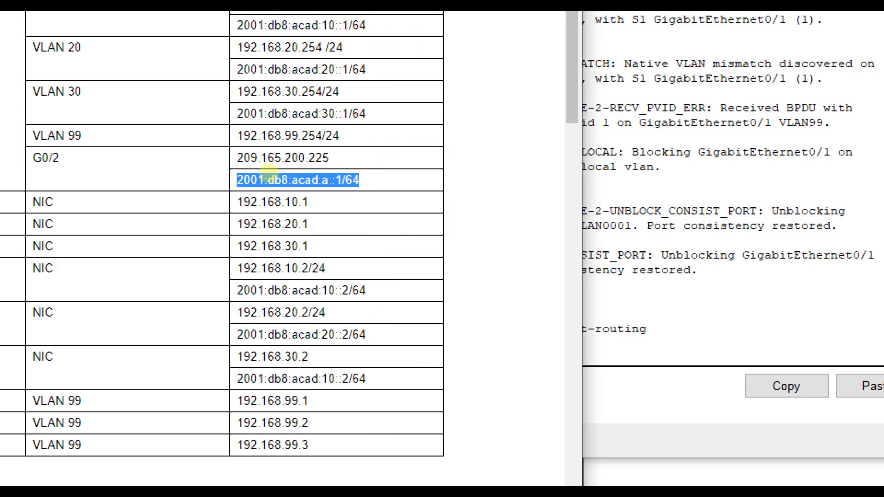
pyautogui.hotkey('alt', 'Tab')
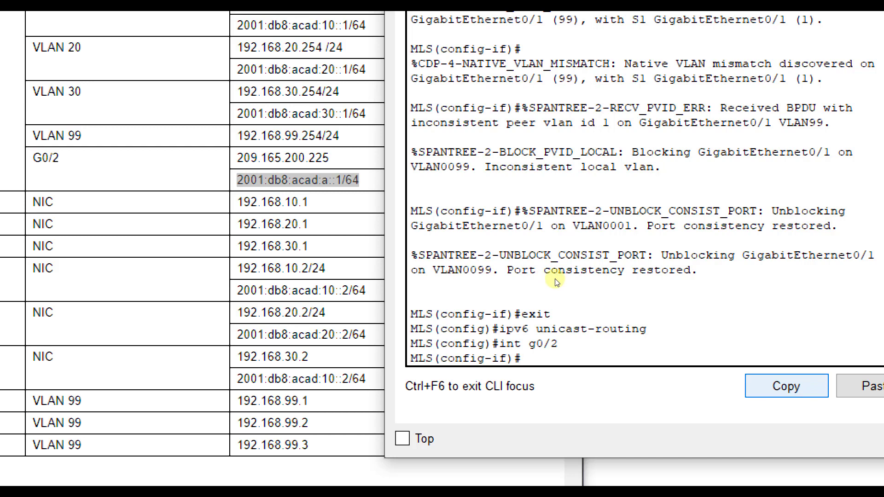
pyautogui.write('ip')
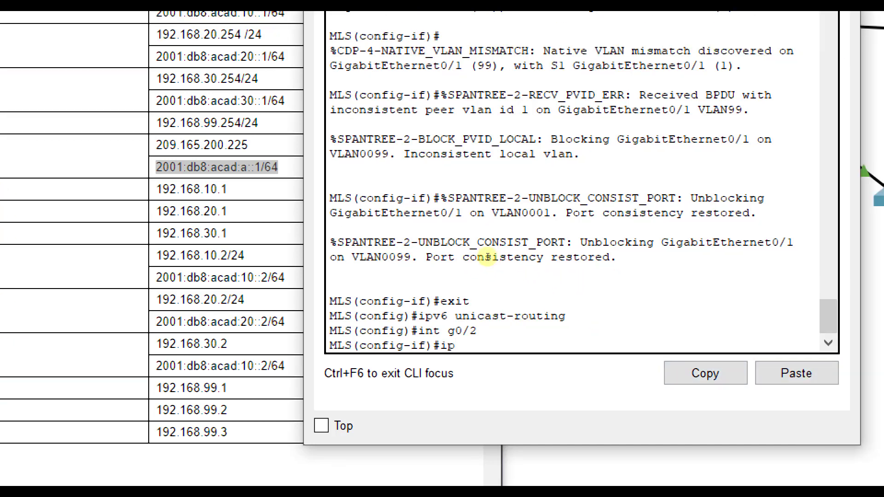
pyautogui.write('v6 add')
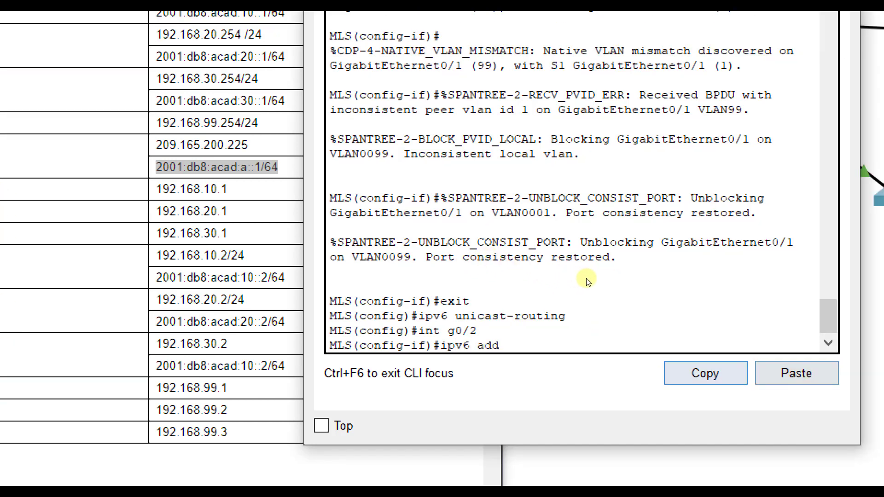
pyautogui.click(796, 373)
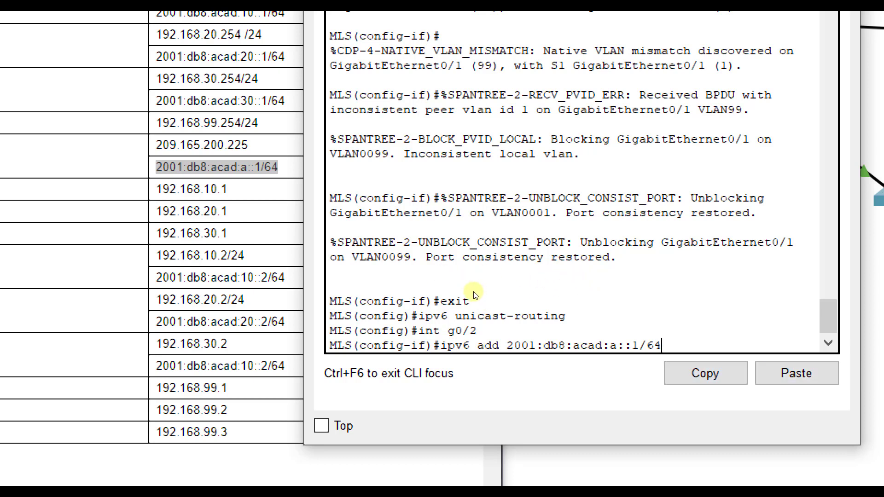
pyautogui.press('Return')
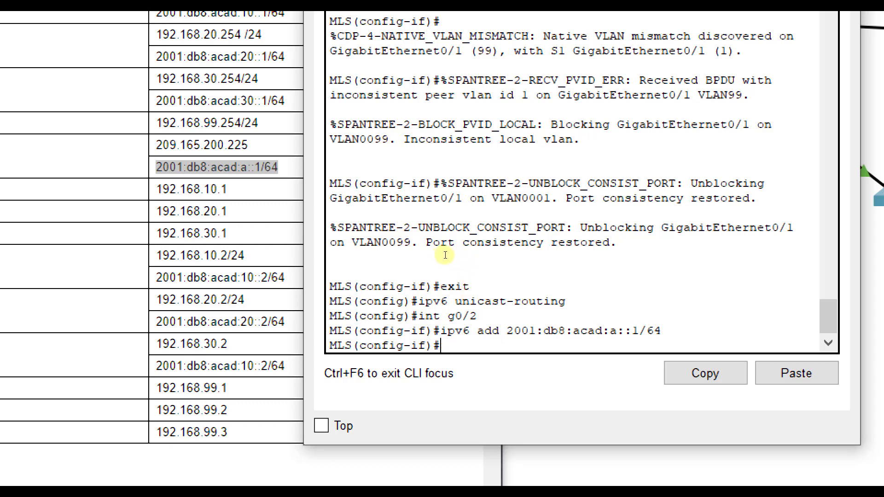
pyautogui.moveTo(445, 255); pyautogui.dragTo(511, 254)
pyautogui.click(519, 256)
pyautogui.click(456, 297)
pyautogui.write('exit')
pyautogui.press('Return')
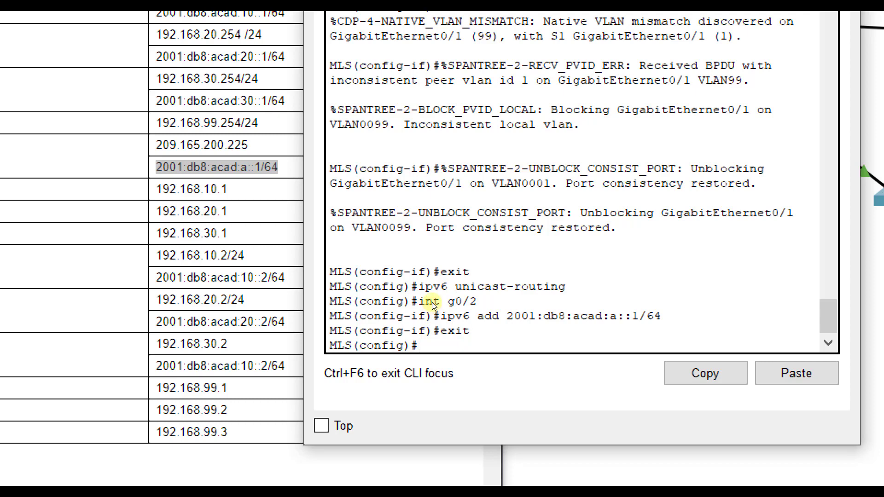
# Step: Page through the MLS running config to check G0/2 shows 2001:DB8:ACAD:A::1/64
pyautogui.write('do sh')
pyautogui.press('Return')
pyautogui.press('space')
pyautogui.press('space')
pyautogui.press('space')
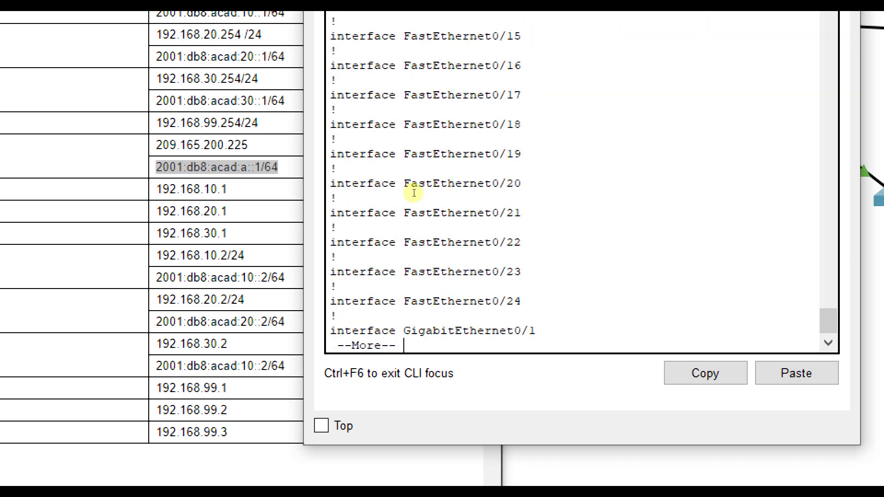
pyautogui.press('space')
pyautogui.scroll(2, 441, 182)
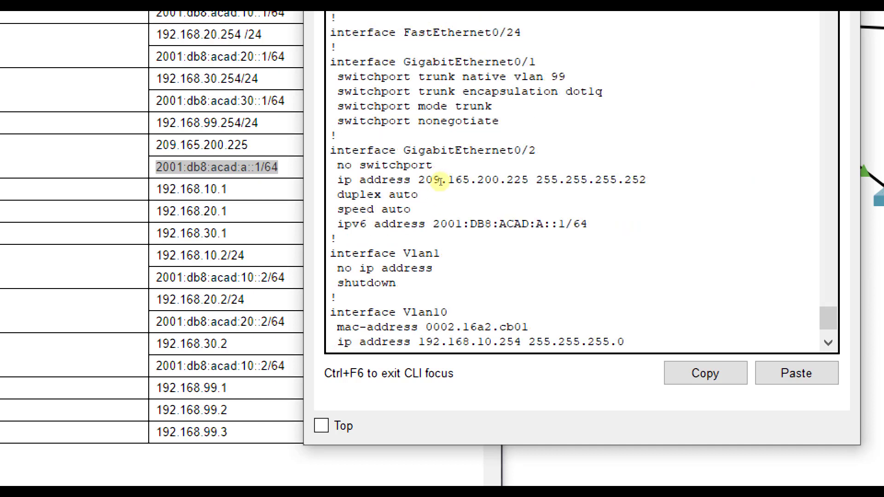
pyautogui.moveTo(588, 225); pyautogui.dragTo(371, 170)
pyautogui.click(374, 173)
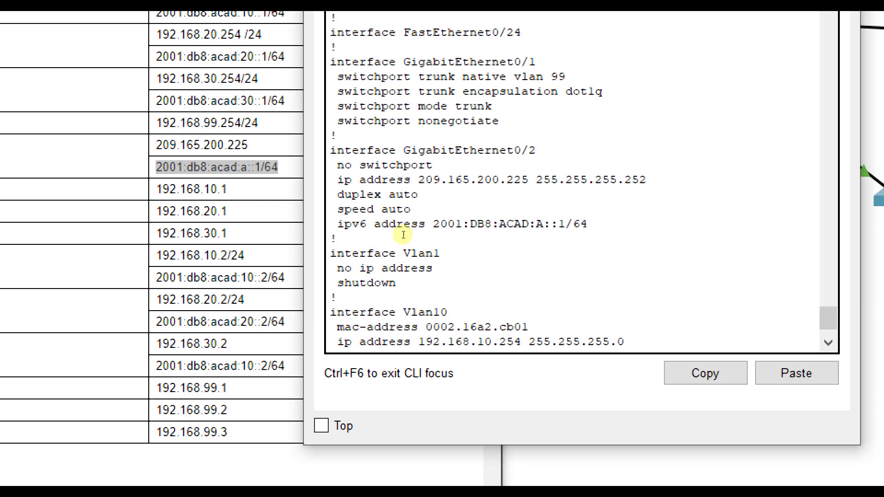
pyautogui.scroll(-2, 404, 235)
pyautogui.press('space')
pyautogui.press('space')
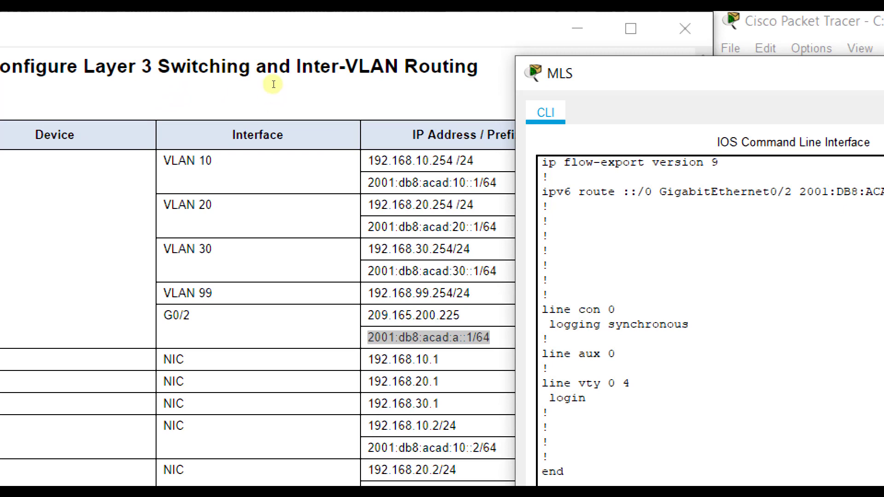
# Step: Assign interface VLAN 10 the IPv6 address 2001:db8:acad:10::1/64
pyautogui.moveTo(367, 183); pyautogui.dragTo(496, 182)
pyautogui.hotkey('ctrl', 'c')
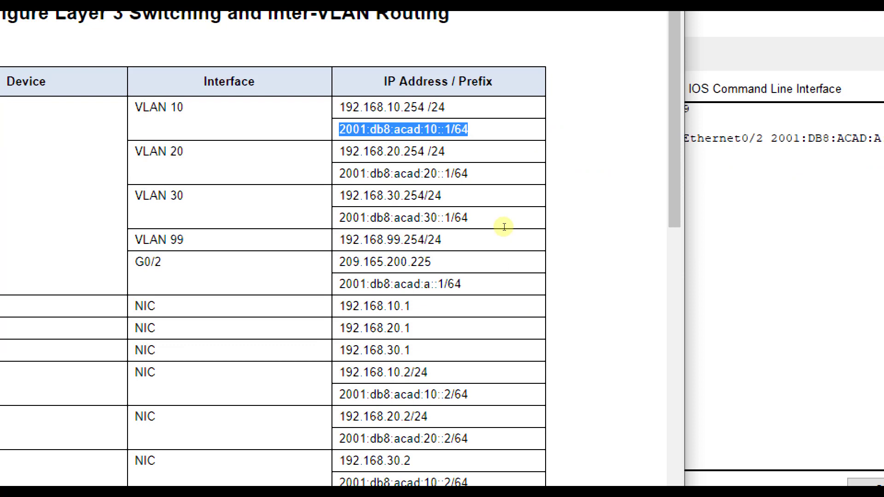
pyautogui.hotkey('alt', 'Tab')
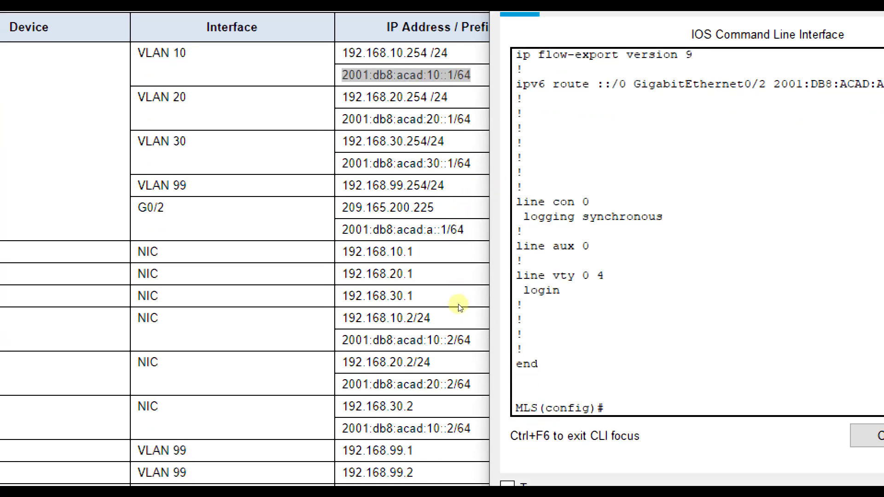
pyautogui.write('int vla')
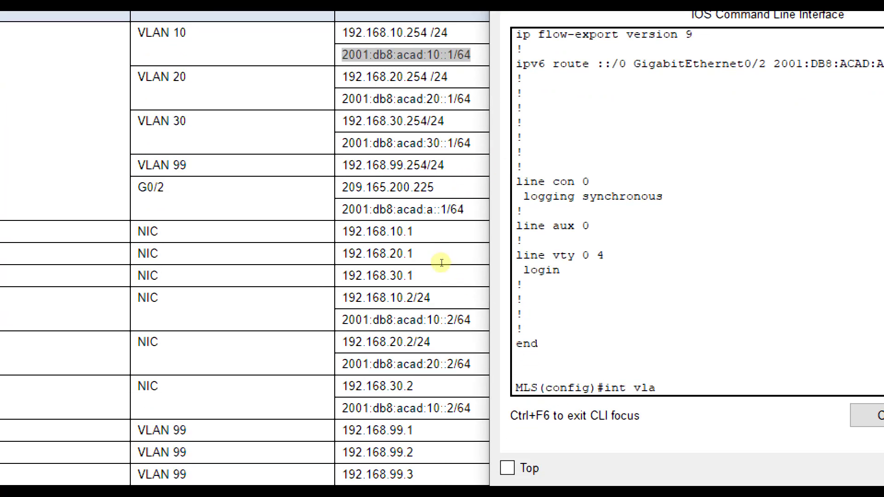
pyautogui.write('n 10')
pyautogui.press('Return')
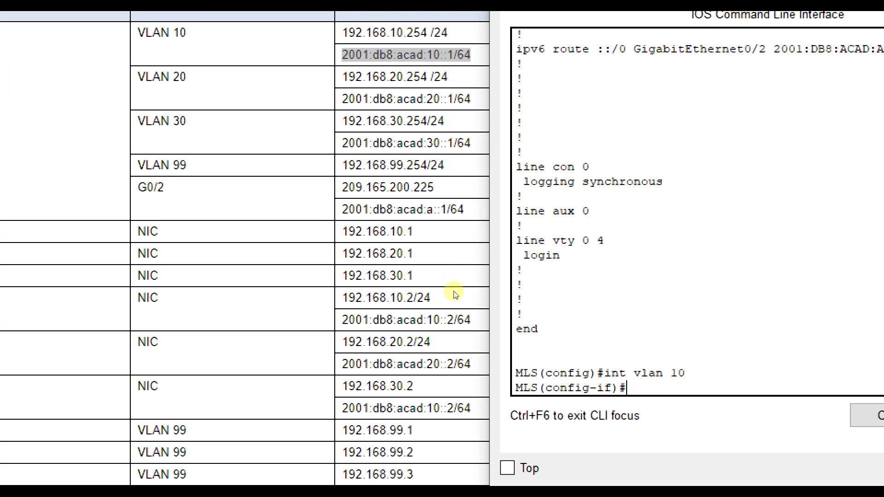
pyautogui.hotkey('ctrl', 'v')
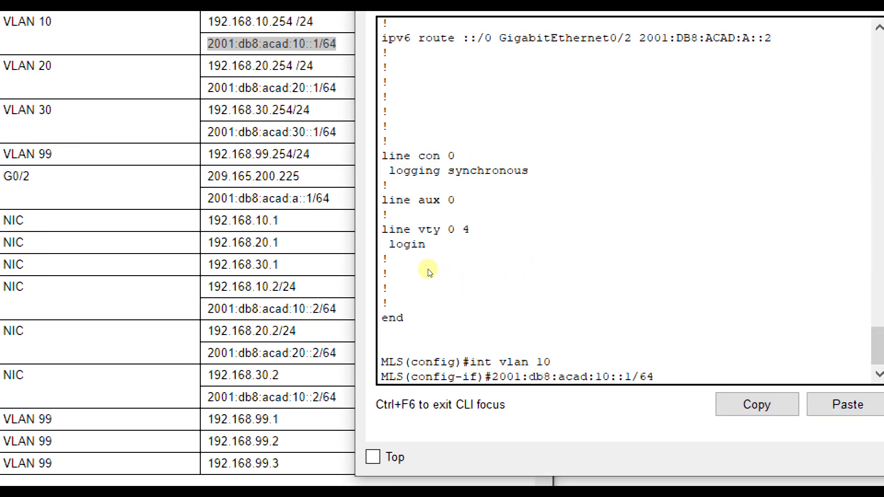
pyautogui.write('ipv6 add')
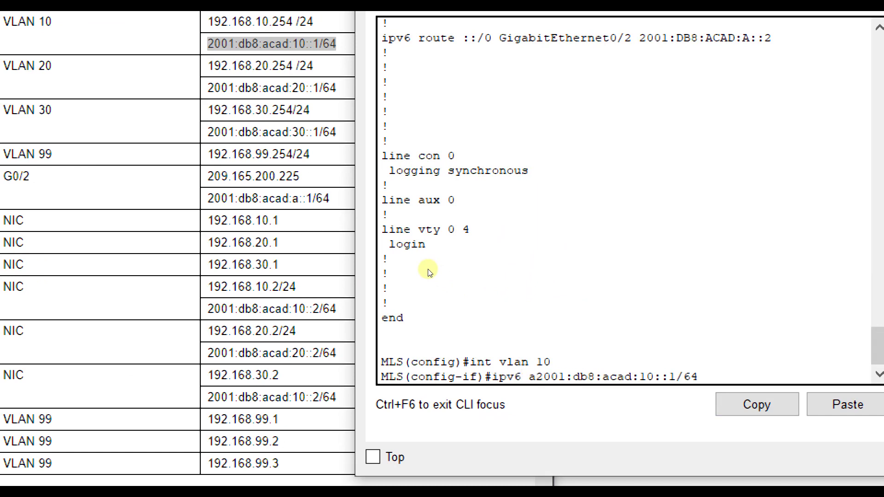
pyautogui.press('Return')
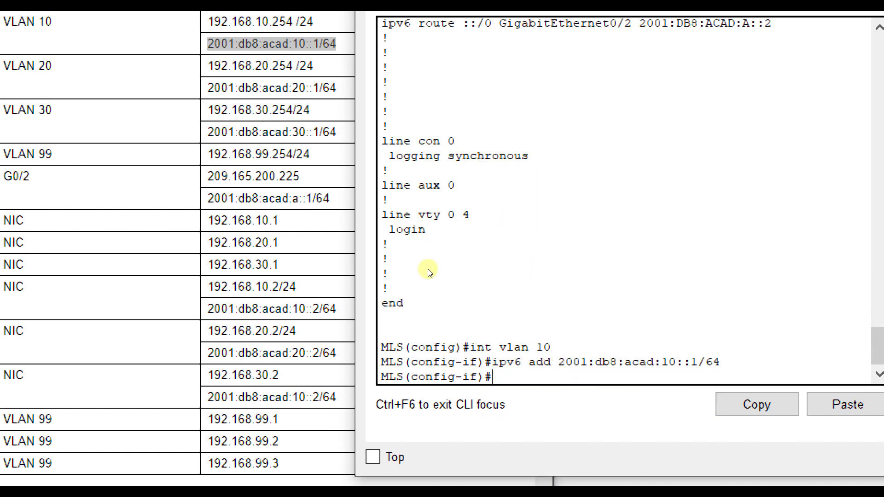
pyautogui.write('exit')
pyautogui.press('Return')
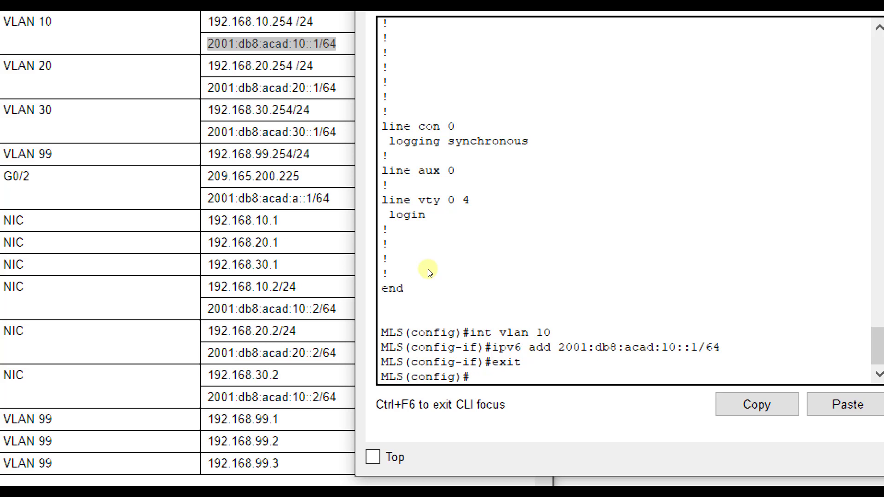
# Step: Assign interface VLAN 20 the IPv6 address 2001:db8:acad:20::1/64
pyautogui.write('int vlan 20')
pyautogui.press('Return')
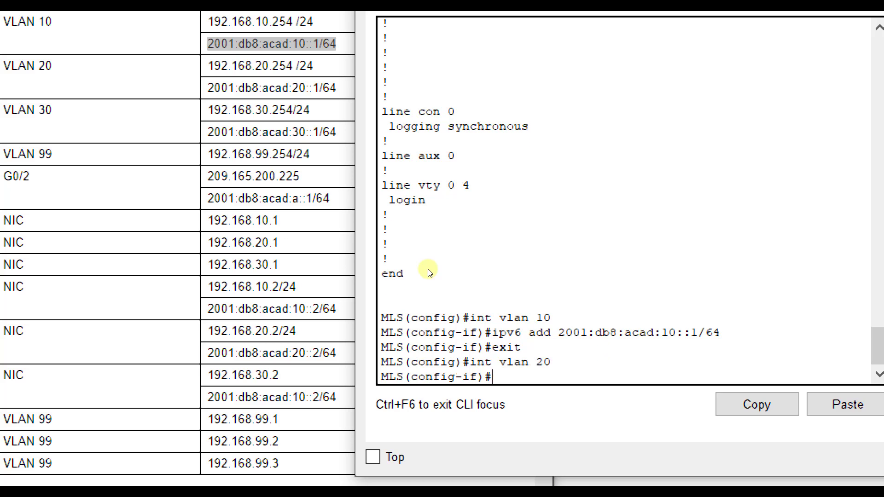
pyautogui.click(339, 119)
pyautogui.moveTo(338, 88); pyautogui.dragTo(268, 113)
pyautogui.hotkey('ctrl', 'c')
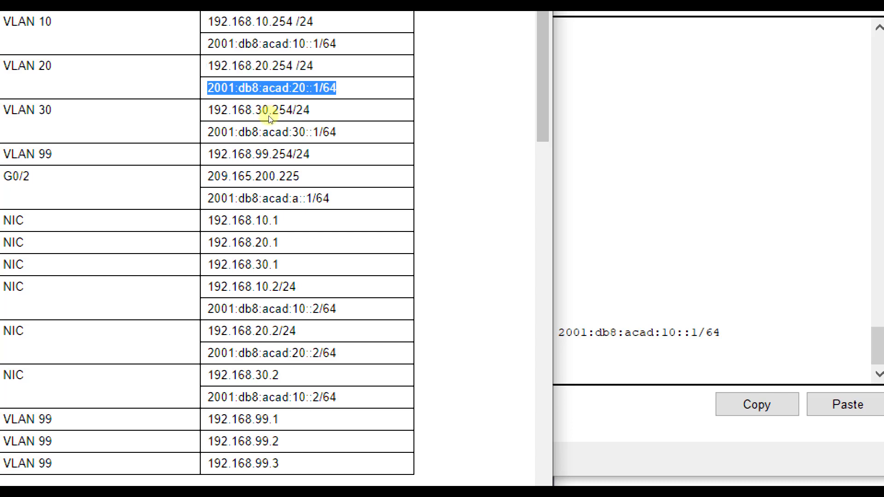
pyautogui.hotkey('alt', 'Tab')
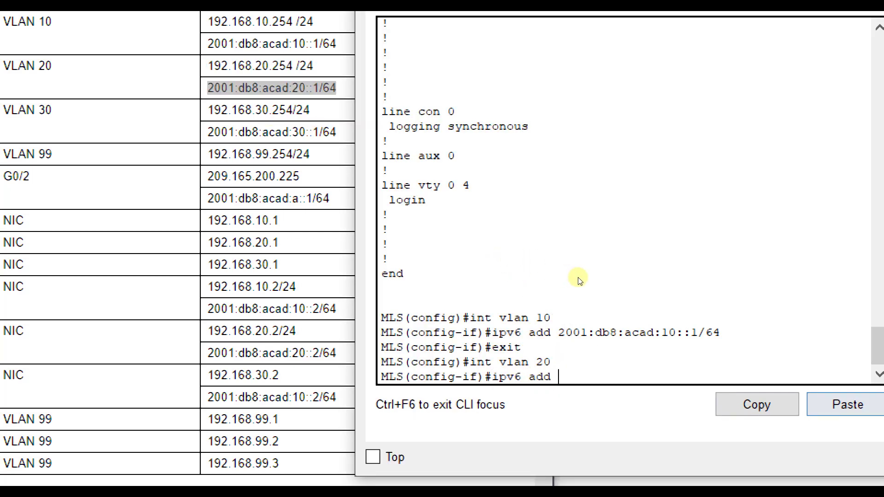
pyautogui.hotkey('ctrl', 'v')
pyautogui.press('Return')
pyautogui.write('exi')
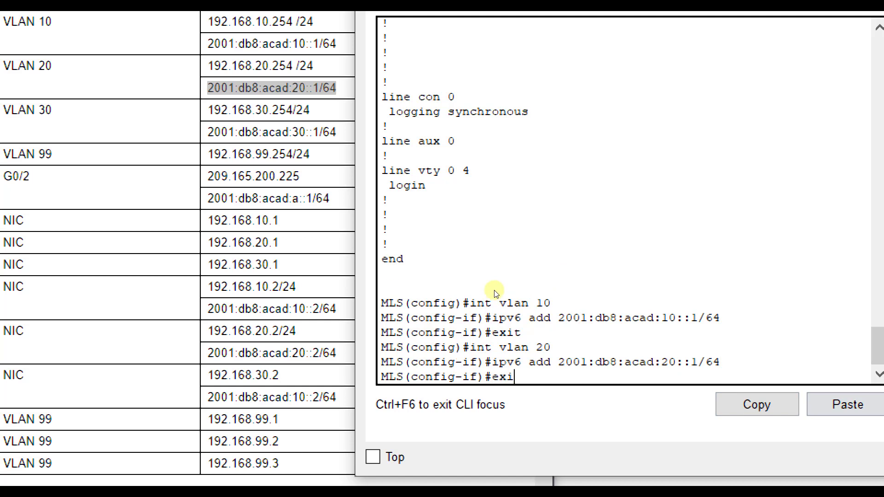
pyautogui.write('t')
pyautogui.press('Return')
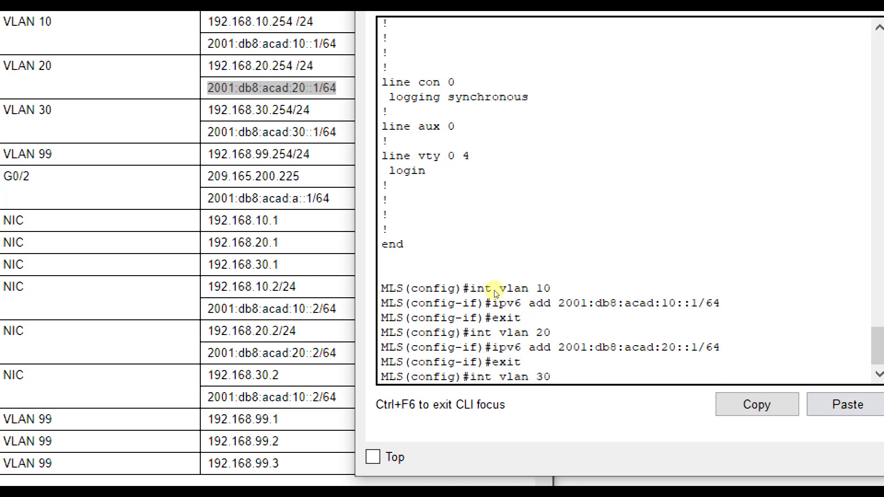
# Step: Assign interface VLAN 30 the IPv6 address 2001:db8:acad:30::1/64
pyautogui.write('int vlan 30')
pyautogui.press('Return')
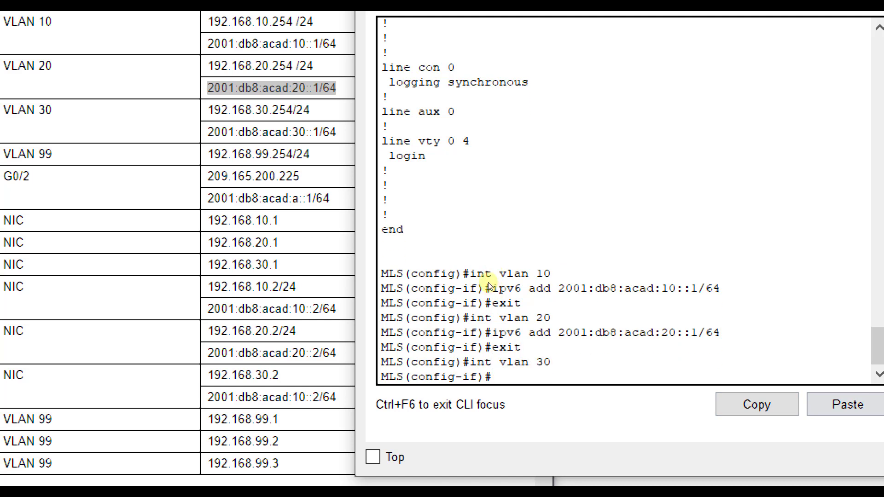
pyautogui.click(323, 135)
pyautogui.moveTo(337, 132); pyautogui.dragTo(270, 141)
pyautogui.hotkey('ctrl', 'c')
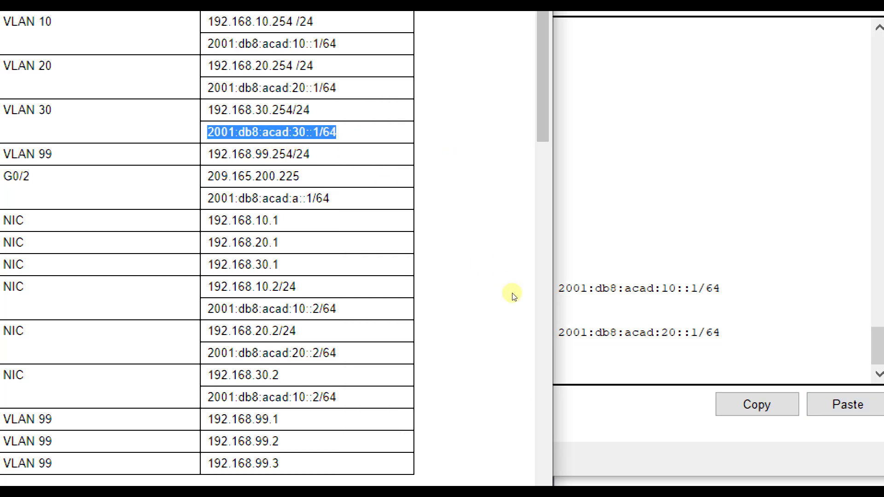
pyautogui.click(492, 266)
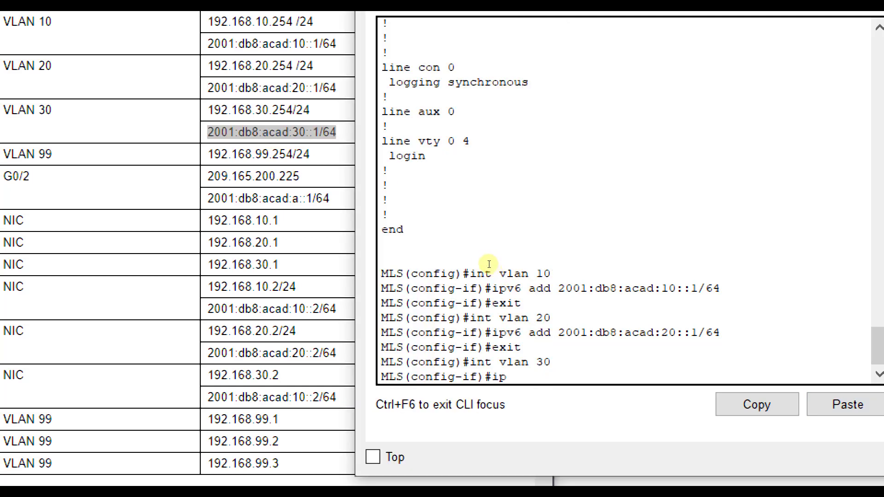
pyautogui.write('ipv6 add')
pyautogui.hotkey('ctrl', 'v')
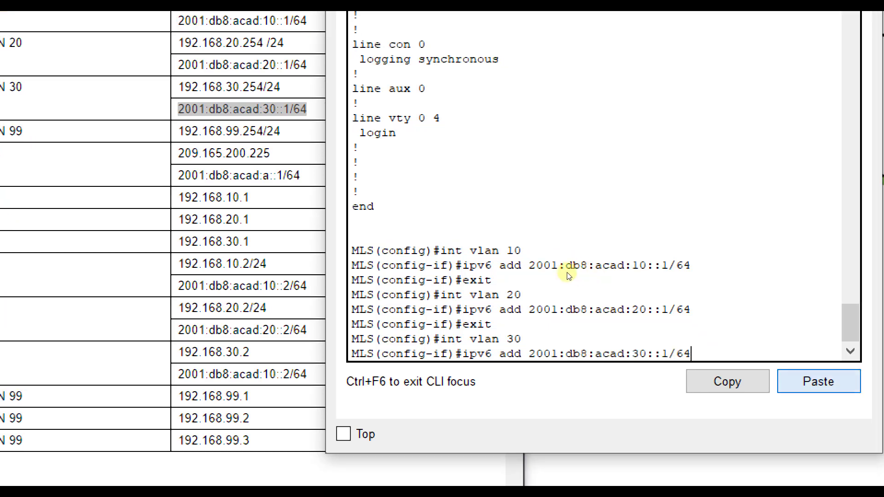
pyautogui.press('Return')
pyautogui.write('exit')
pyautogui.press('Return')
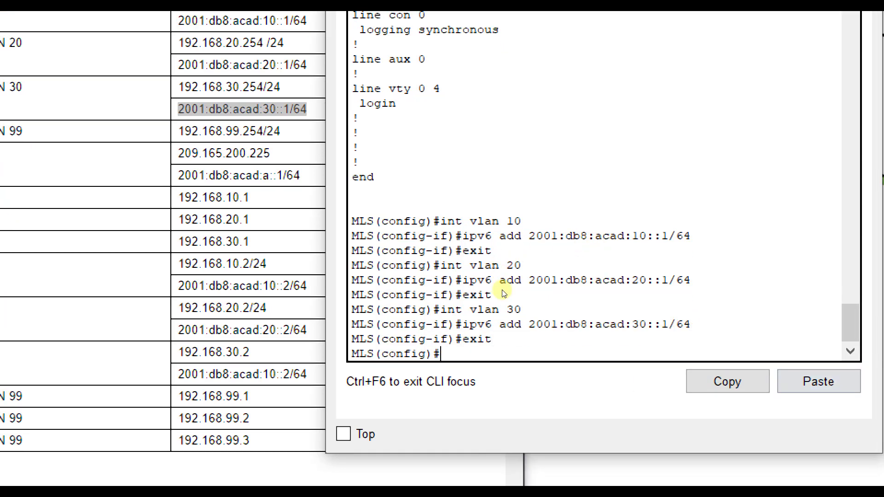
# Step: Enter and exit interface VLAN 99, checking the lab instructions
pyautogui.write('int vlan 99')
pyautogui.press('Return')
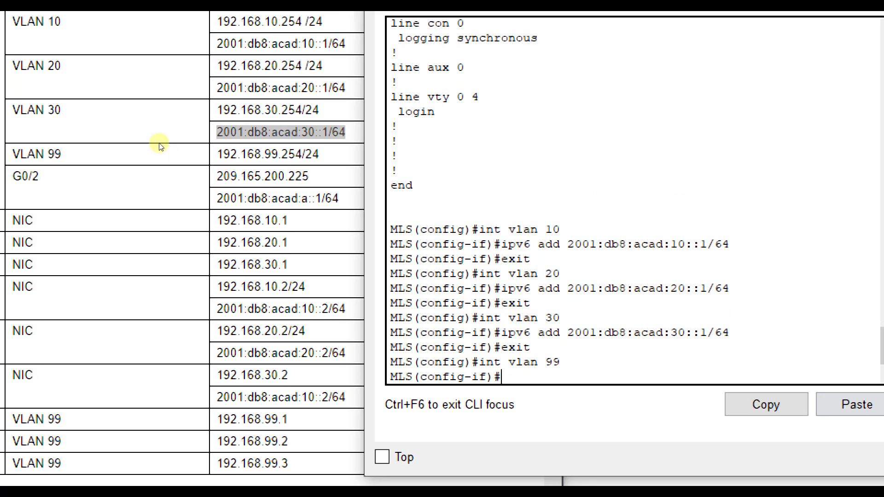
pyautogui.click(258, 134)
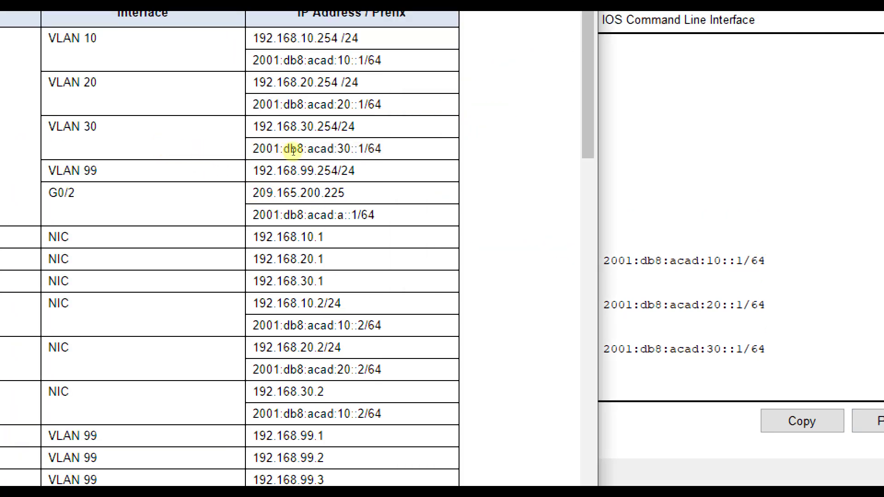
pyautogui.click(450, 263)
pyautogui.write('ex')
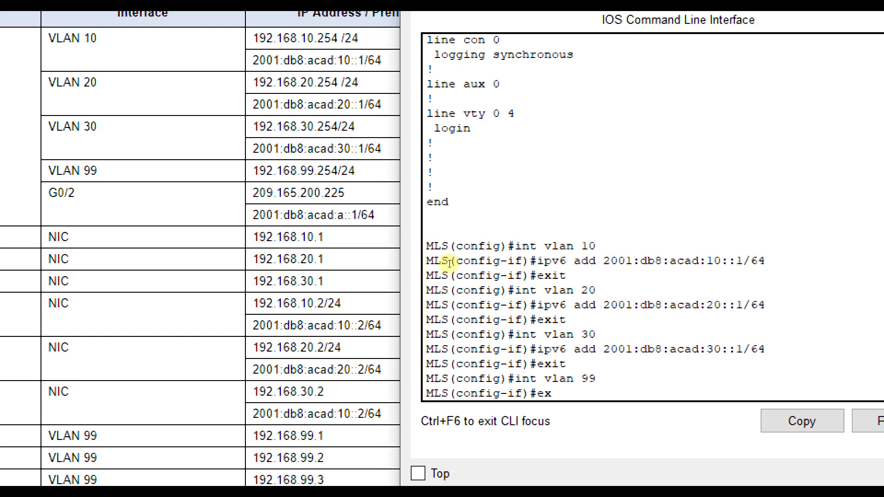
pyautogui.write('it')
pyautogui.press('Return')
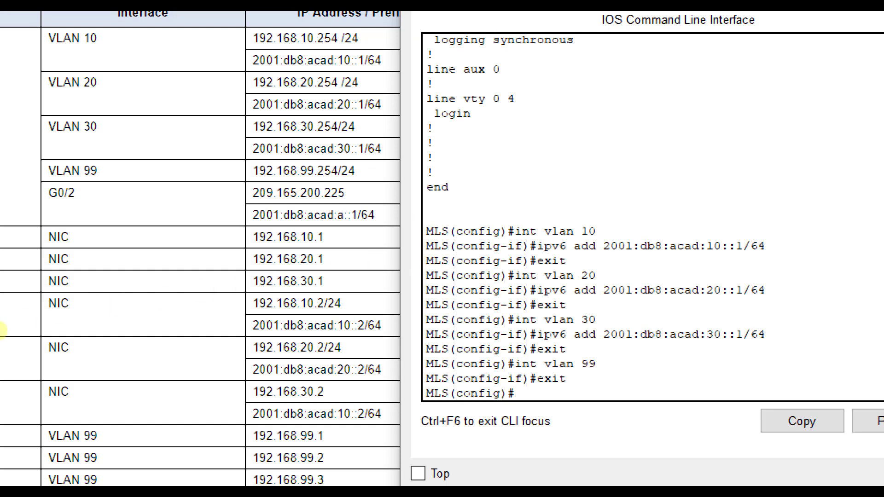
pyautogui.click(65, 354)
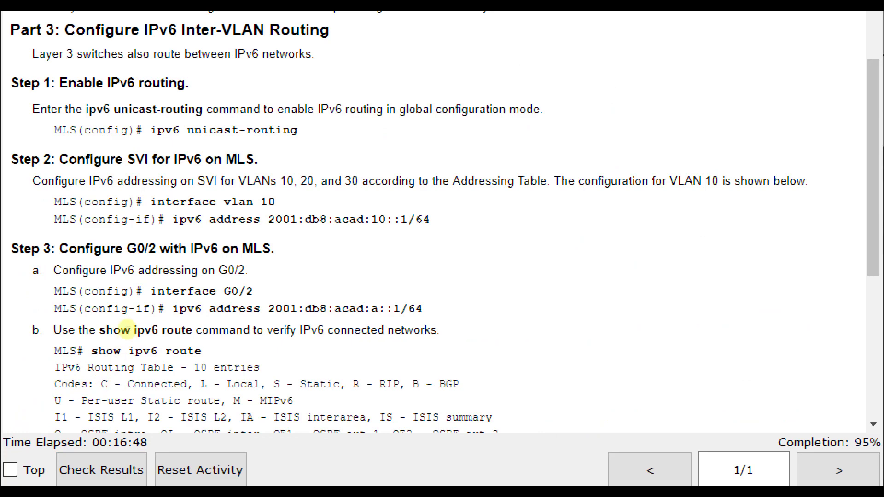
# Step: Enable IPv4 routing on the MLS with the ip routing command
pyautogui.scroll(-6, 172, 331)
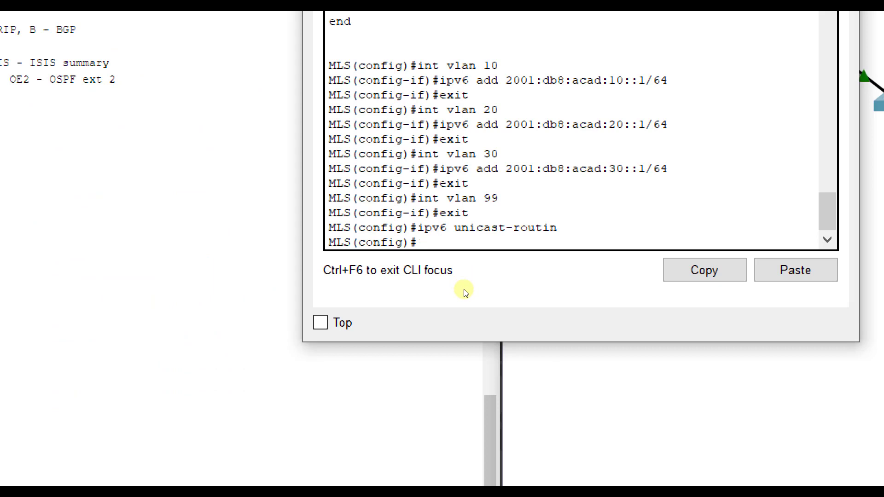
pyautogui.write('ing')
pyautogui.press('Return')
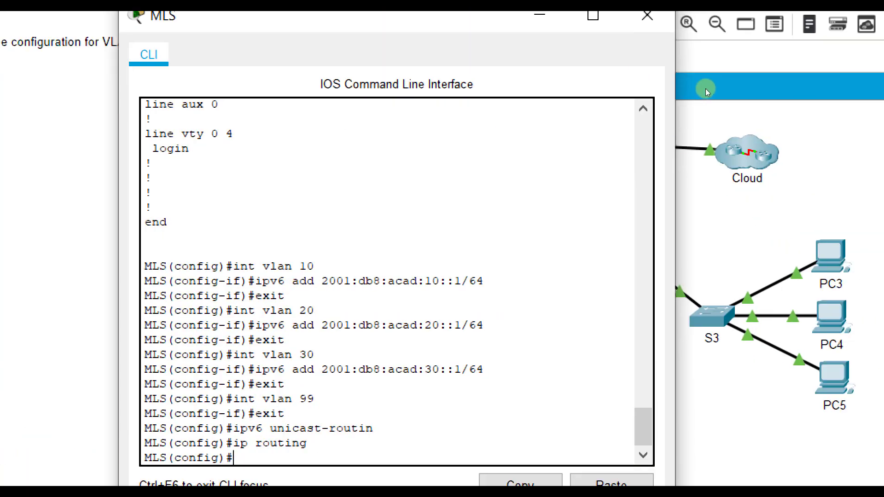
# Step: Bring the Packet Tracer topology forward to reach switch S2
pyautogui.click(705, 88)
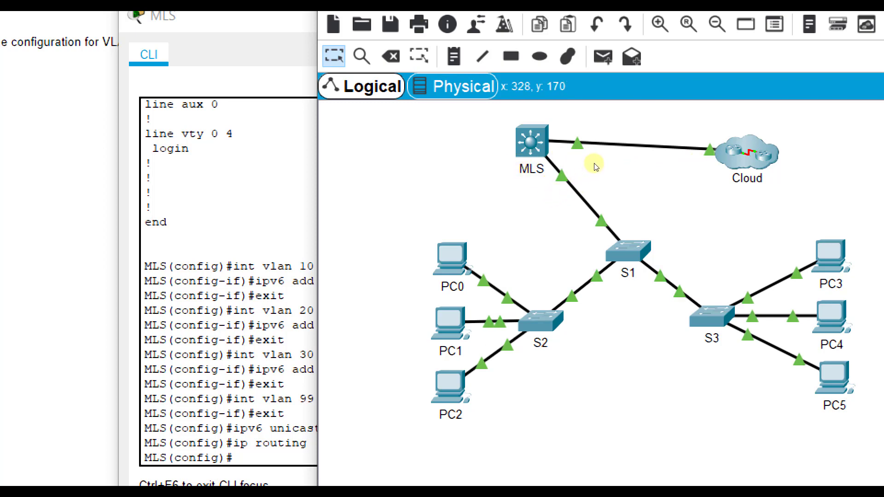
pyautogui.moveTo(560, 130)
# Step: Run show vlan brief on S2: Staff Fa0/2–8, Student Fa0/9–16, Faculty Fa0/17–24
pyautogui.click(541, 322)
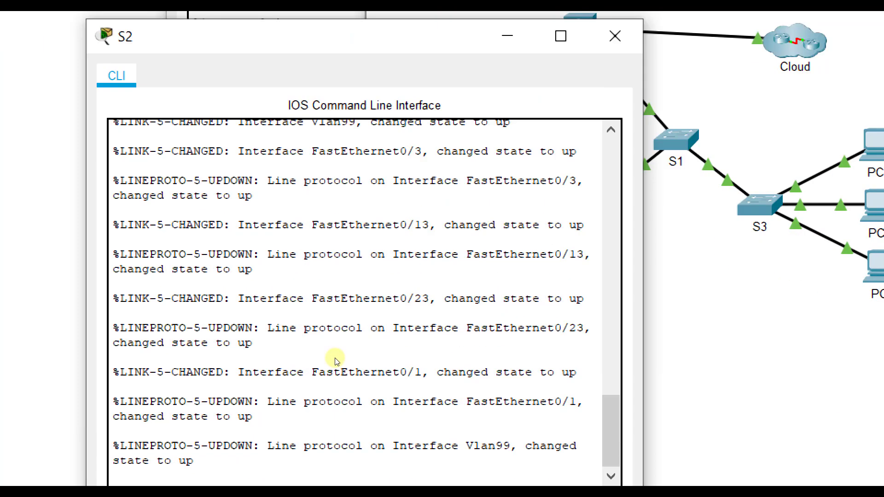
pyautogui.press('Return')
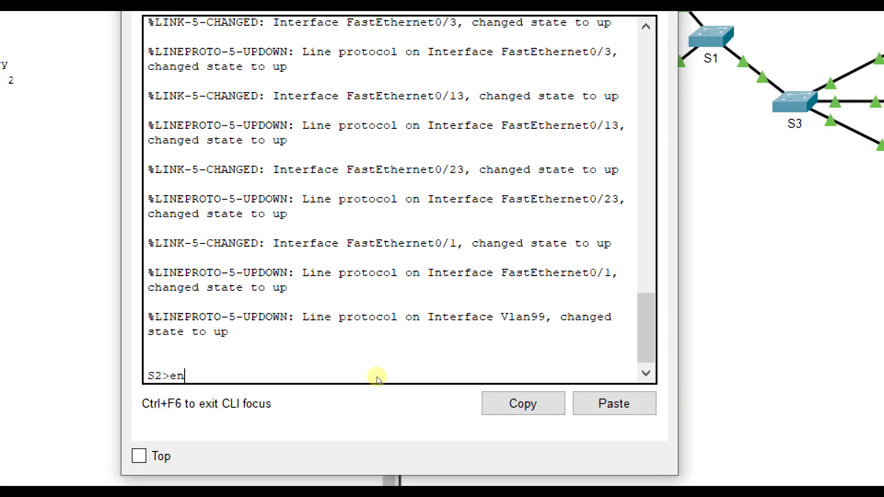
pyautogui.write('en')
pyautogui.press('Return')
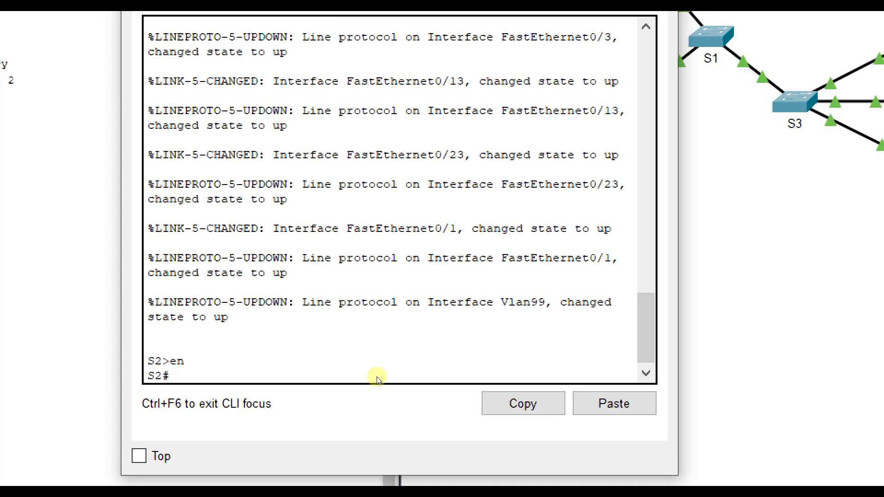
pyautogui.write('show vlan brief')
pyautogui.press('Return')
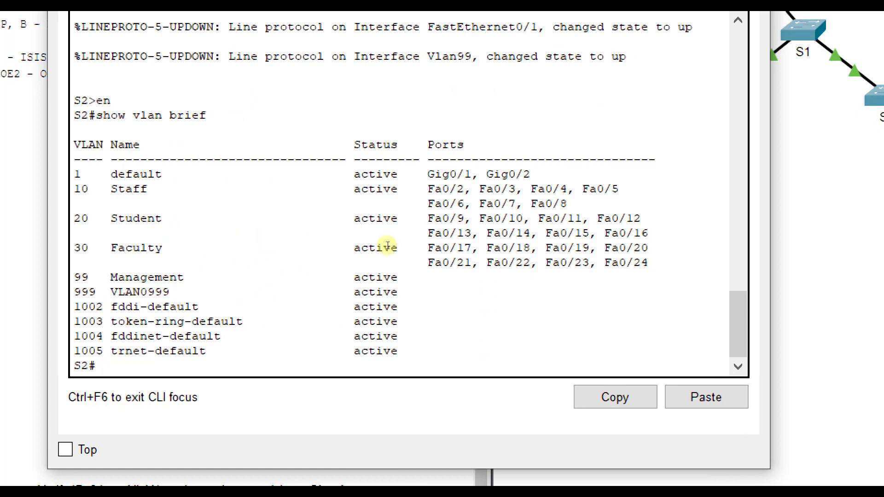
pyautogui.moveTo(412, 239); pyautogui.dragTo(483, 247)
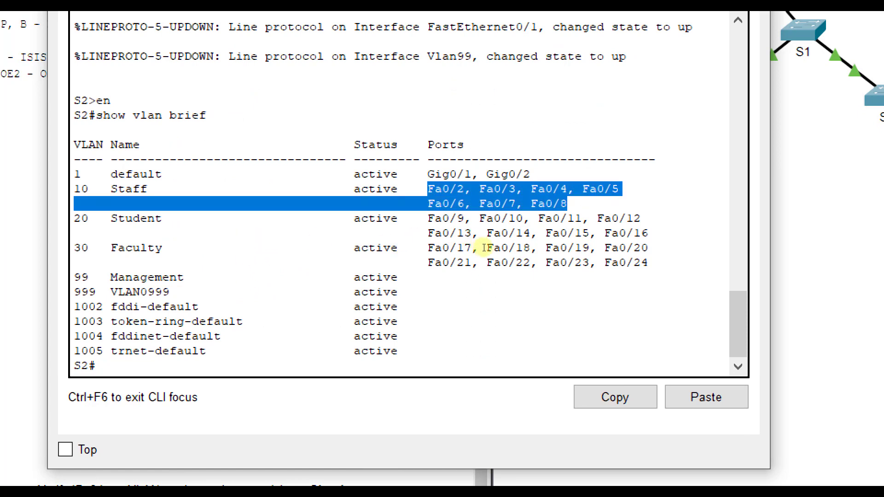
pyautogui.click(259, 238)
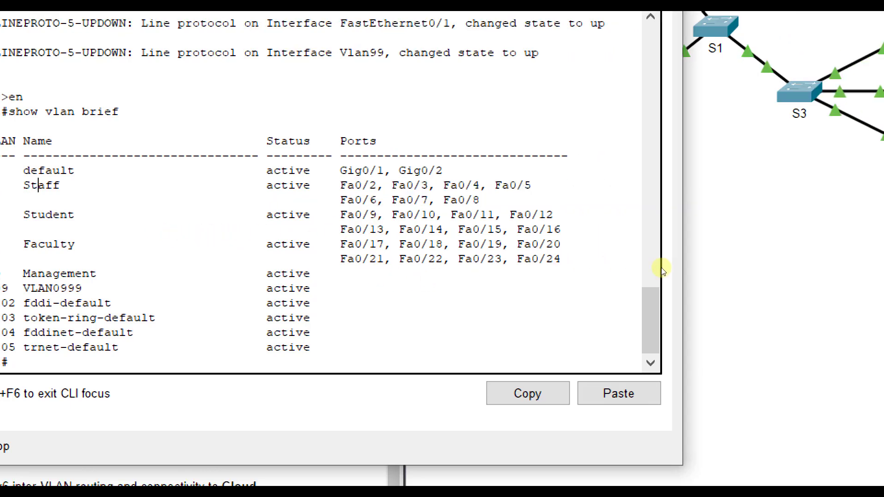
pyautogui.click(866, 86)
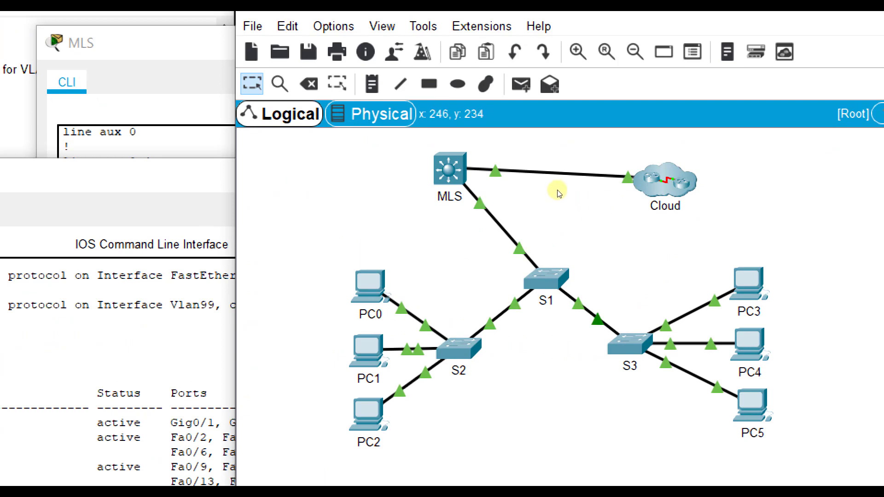